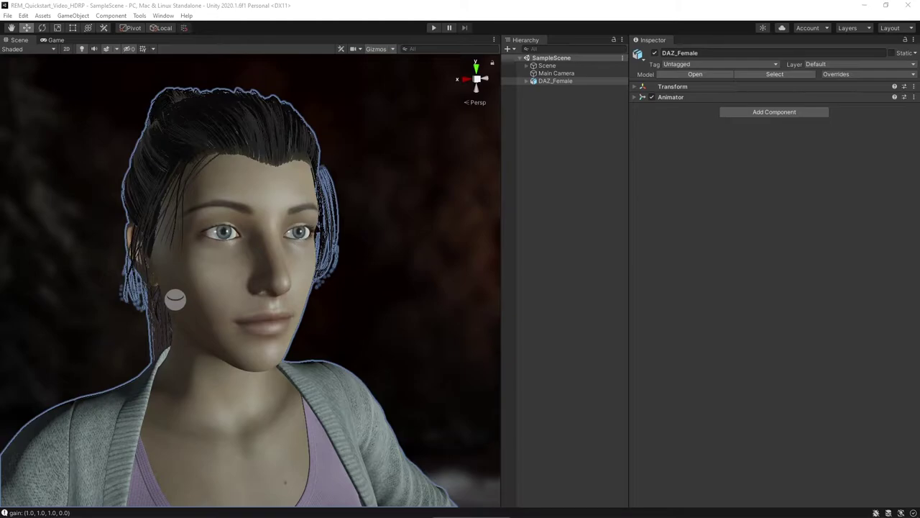
Run a quick play test of the scene and return to edit mode
{"action": "scroll", "coordinate": [250, 288], "scroll_direction": "up", "scroll_amount": 1}
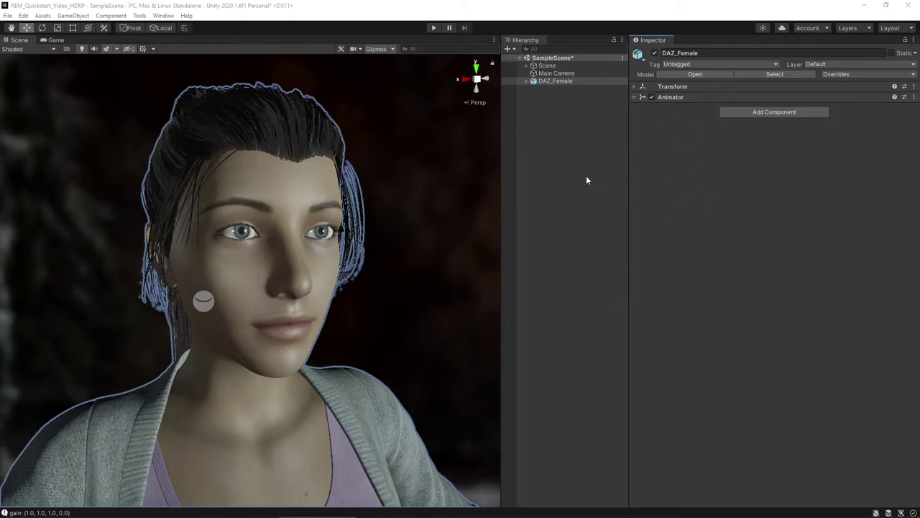
{"action": "left_click", "coordinate": [433, 28]}
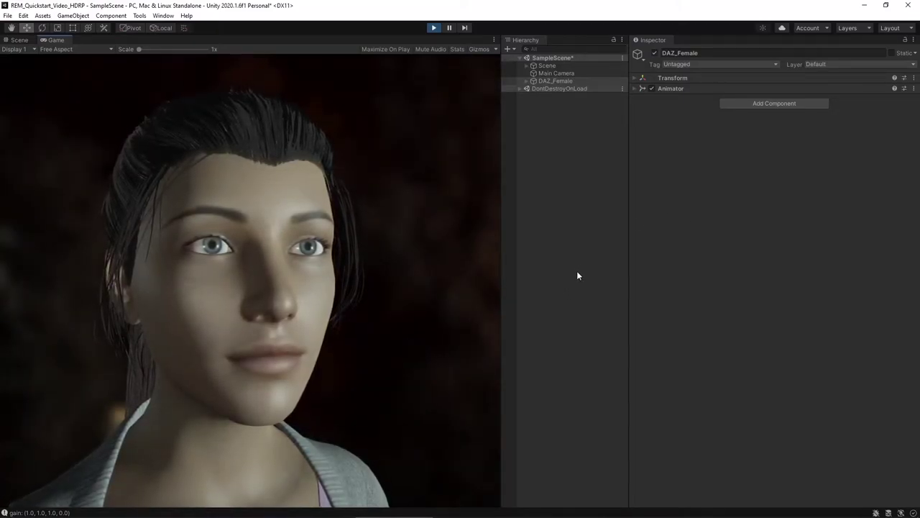
{"action": "left_click", "coordinate": [434, 27]}
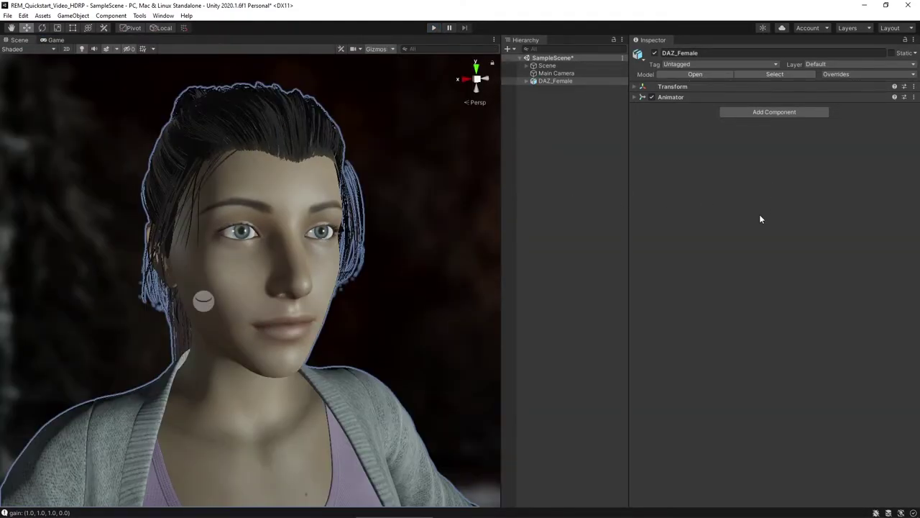
Add the Look Target Controller and Eye And Head Animator components to DAZ_Female
{"action": "left_click", "coordinate": [761, 113]}
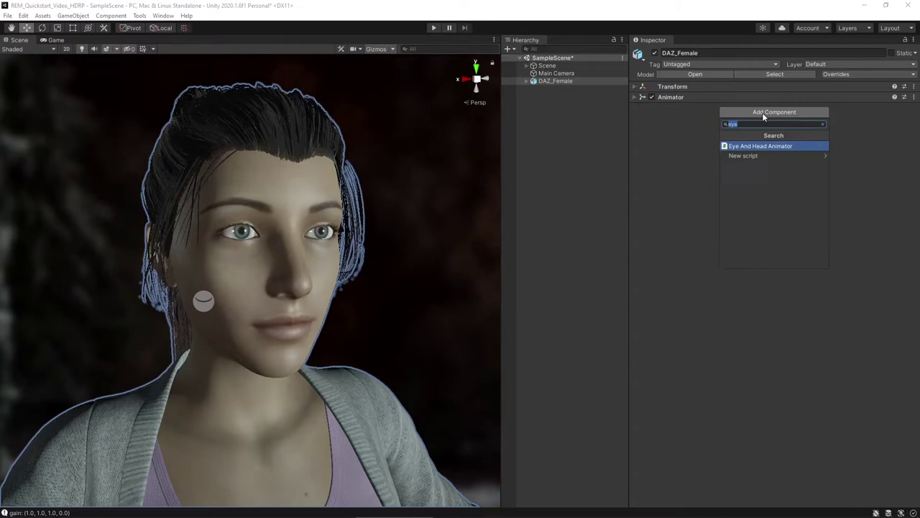
{"action": "type", "text": "look"}
{"action": "key", "text": "Down"}
{"action": "key", "text": "Return"}
{"action": "left_click", "coordinate": [763, 116]}
{"action": "type", "text": "eye"}
{"action": "key", "text": "Return"}
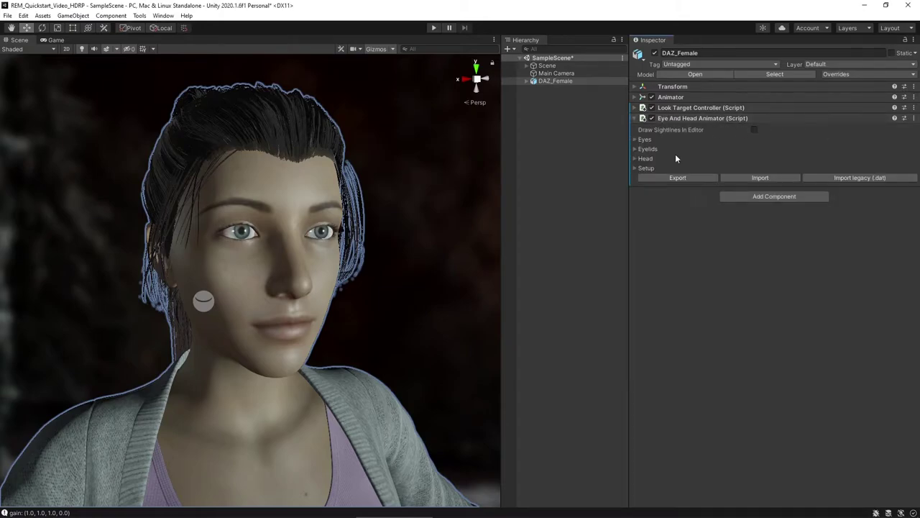
Import the Presets/DAZ.json eye preset, confirm it, and start play mode to test
{"action": "left_click", "coordinate": [759, 177]}
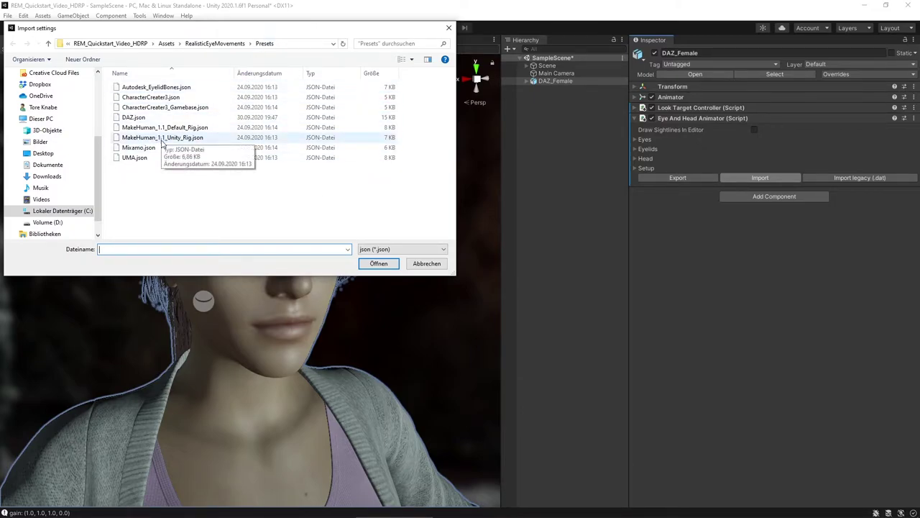
{"action": "left_click", "coordinate": [144, 118]}
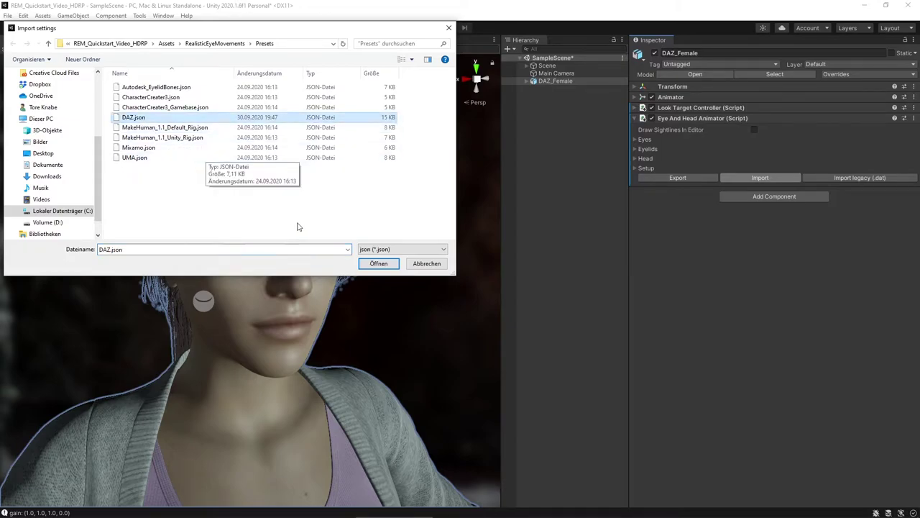
{"action": "left_click", "coordinate": [378, 263]}
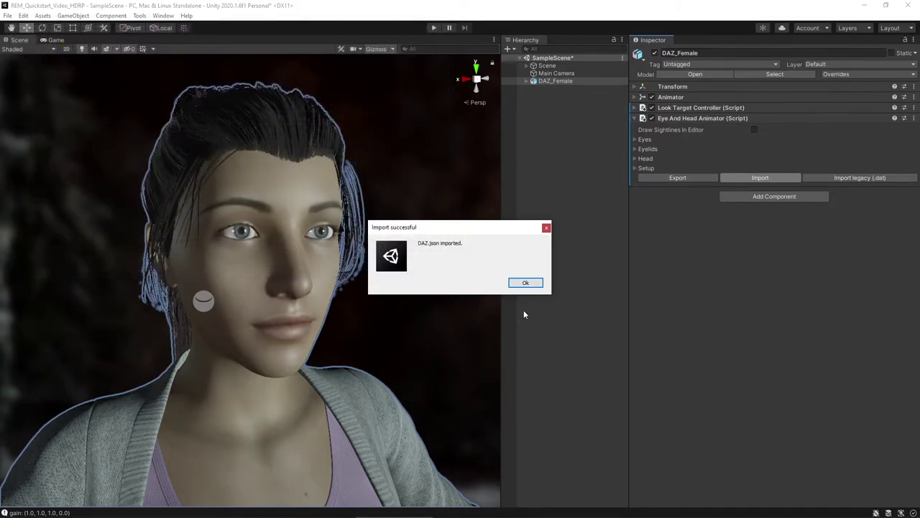
{"action": "left_click", "coordinate": [529, 284]}
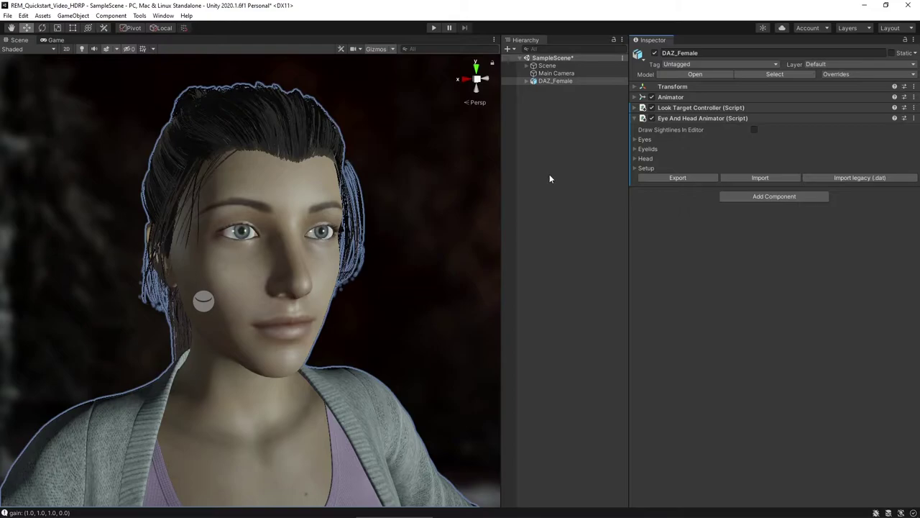
{"action": "left_click", "coordinate": [434, 27]}
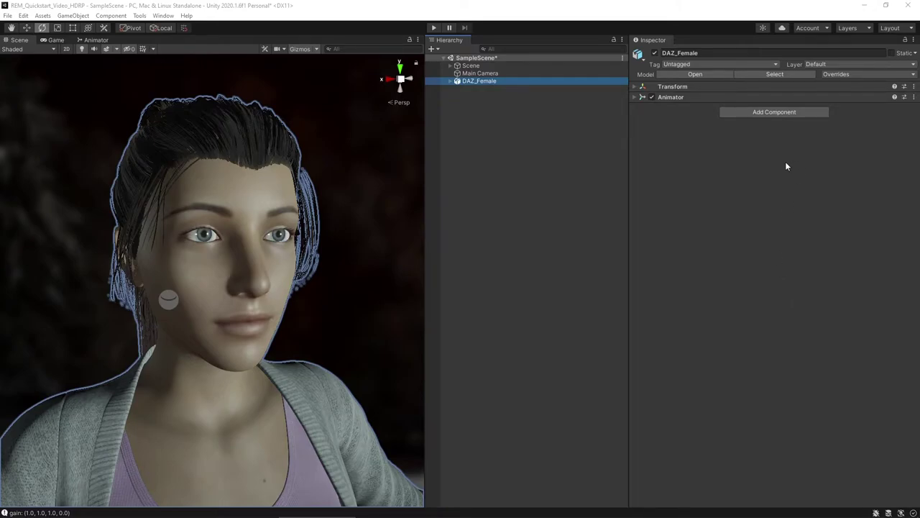
Add Look Target Controller and Eye And Head Animator to DAZ_Female
{"action": "left_click", "coordinate": [780, 113]}
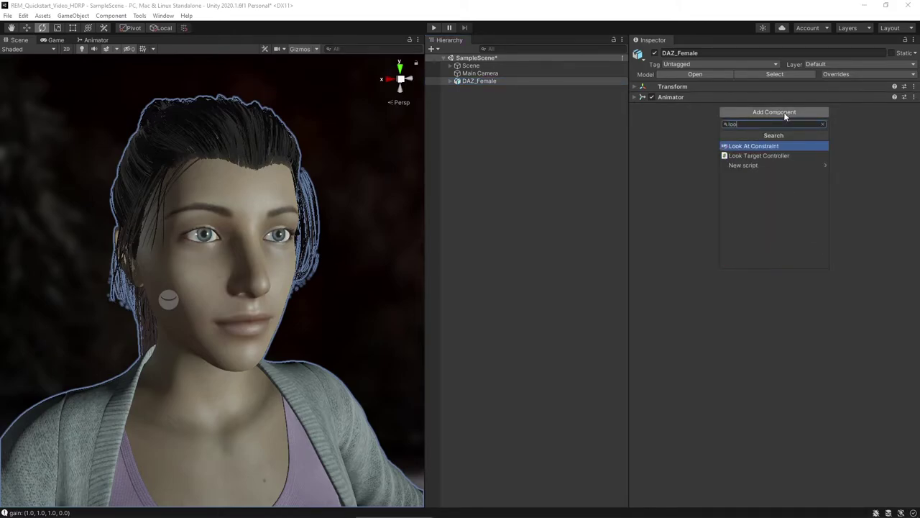
{"action": "key", "text": "Down"}
{"action": "key", "text": "Return"}
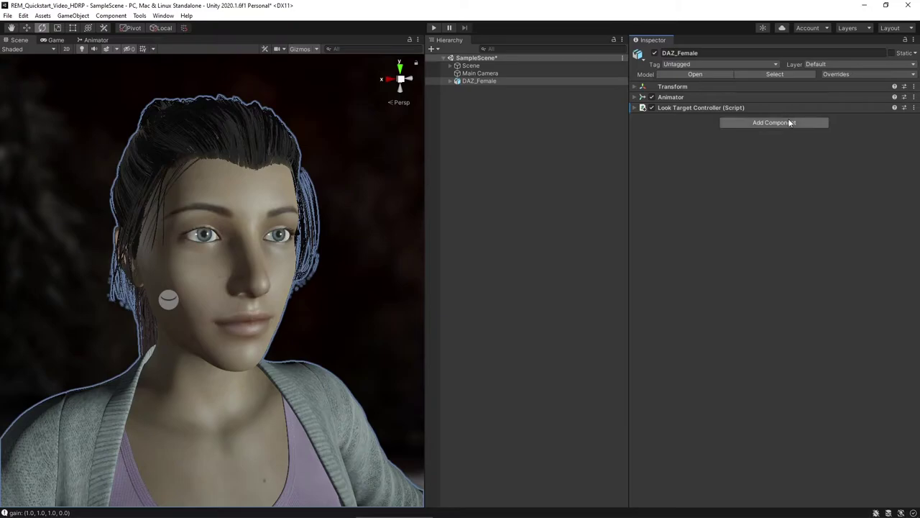
{"action": "left_click", "coordinate": [786, 123]}
{"action": "key", "text": "Up"}
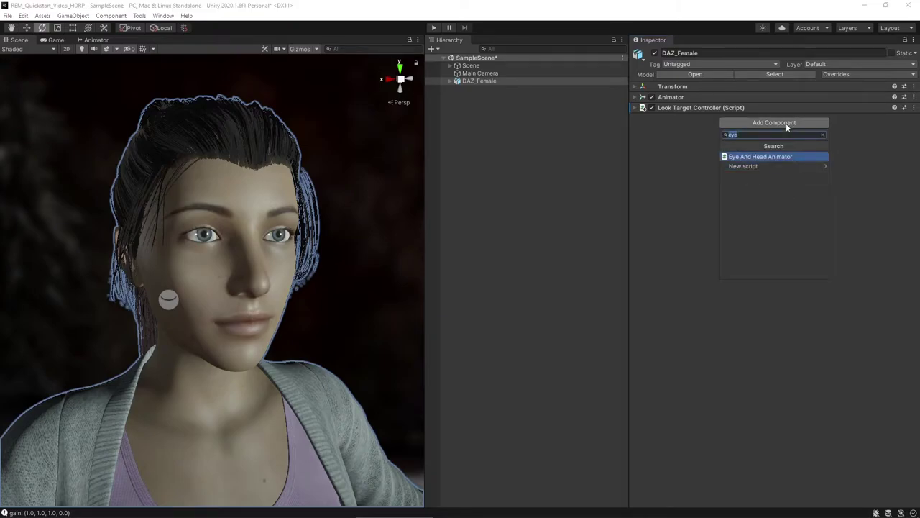
{"action": "key", "text": "Return"}
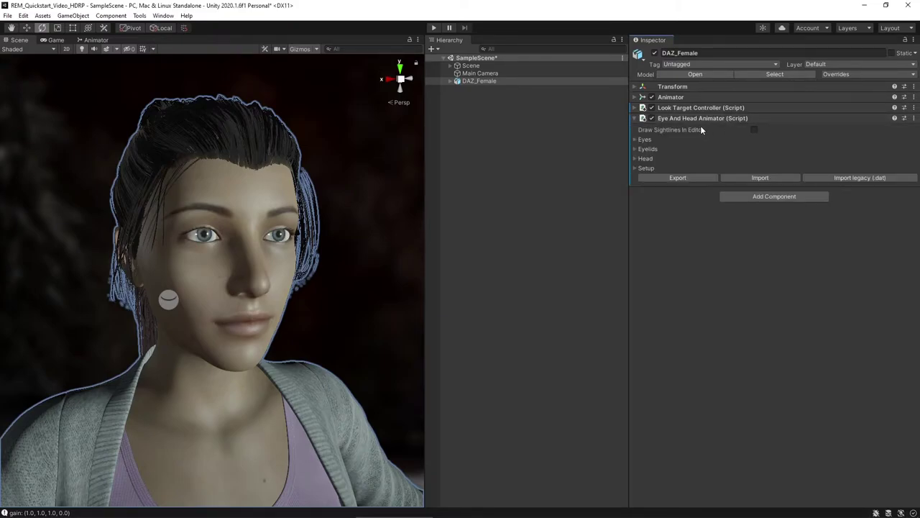
In Setup, set eye control to Mecanim Eye Bones and eyelid control to Bones, keeping list sizes at 0
{"action": "left_click", "coordinate": [651, 169]}
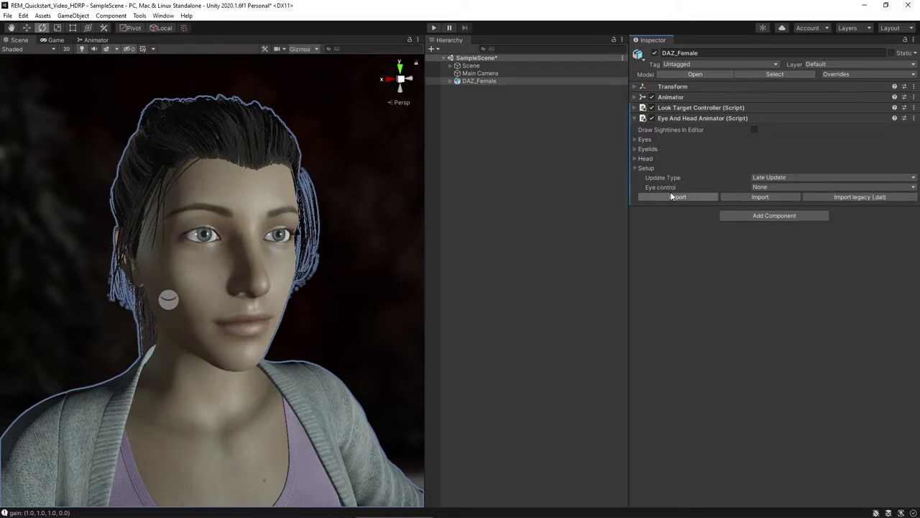
{"action": "left_click", "coordinate": [777, 187]}
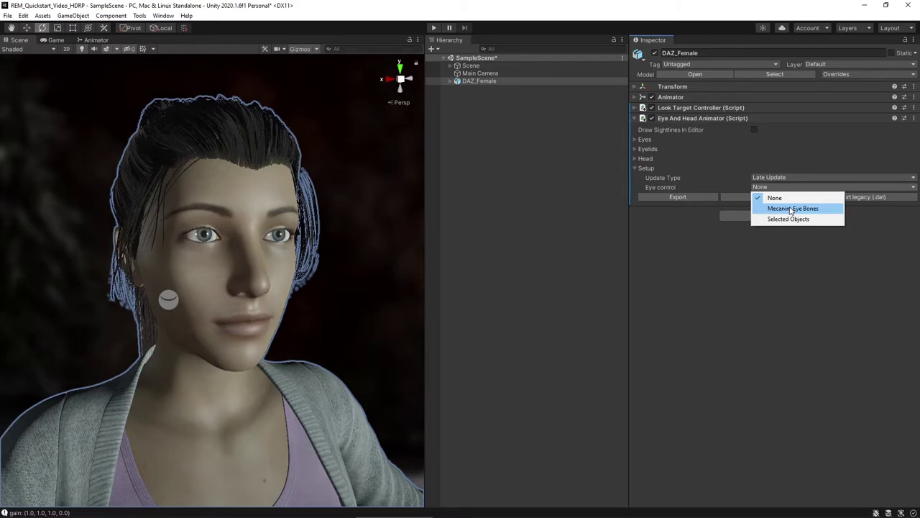
{"action": "left_click", "coordinate": [791, 209]}
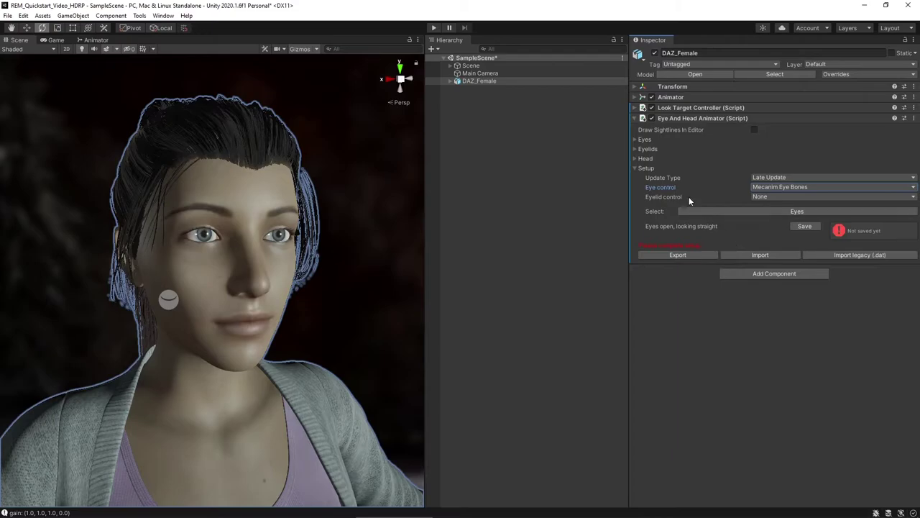
{"action": "left_click", "coordinate": [756, 199]}
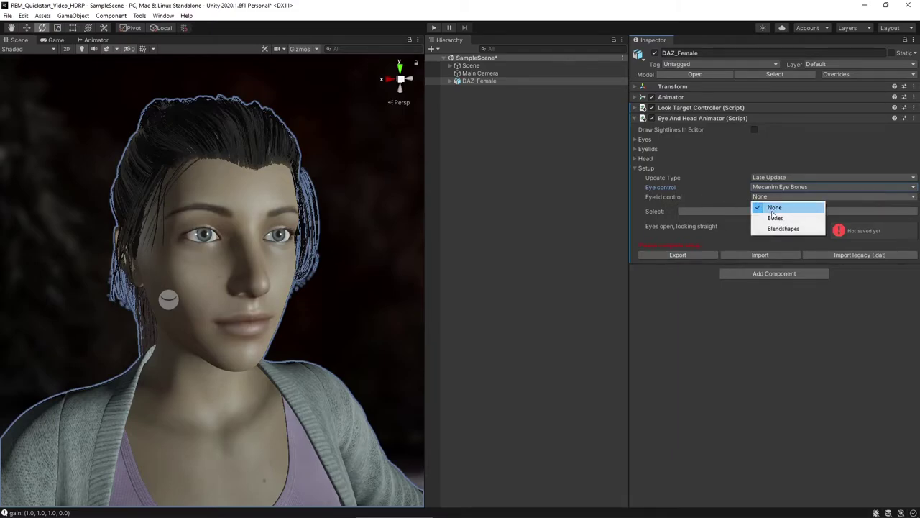
{"action": "left_click", "coordinate": [773, 216]}
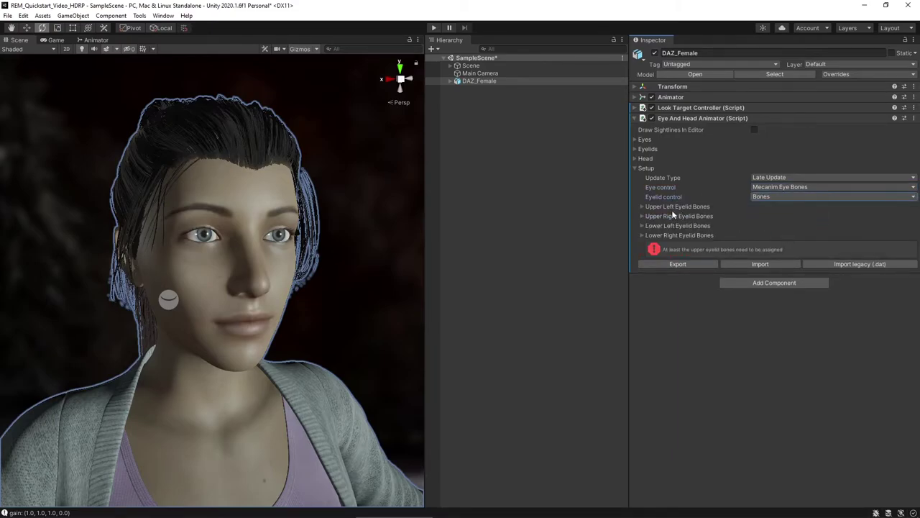
{"action": "left_click", "coordinate": [642, 208]}
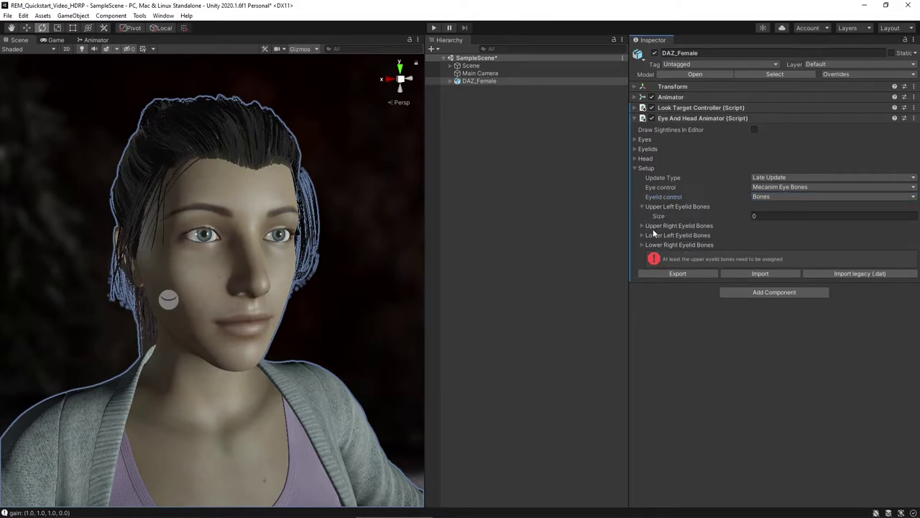
{"action": "left_click", "coordinate": [647, 226]}
{"action": "left_click", "coordinate": [759, 219]}
{"action": "key", "text": "Return"}
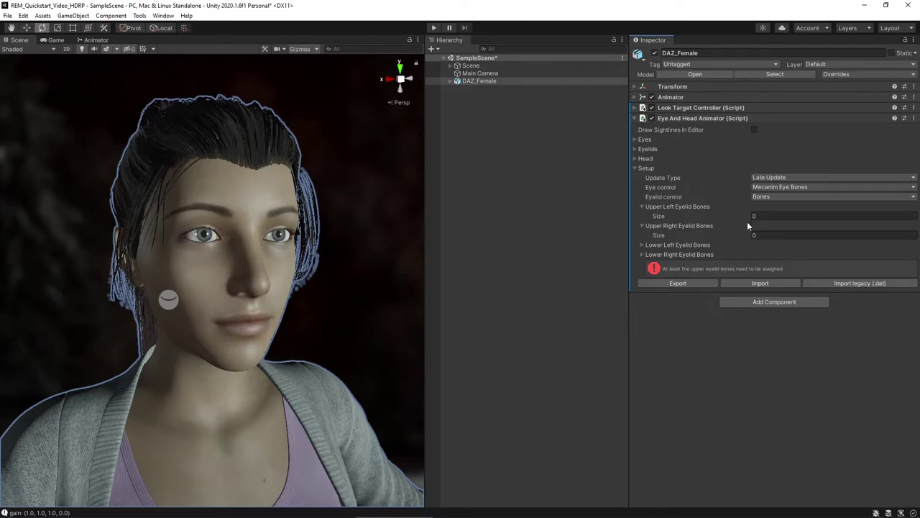
Lock the Inspector on DAZ_Female and expand its bone hierarchy down to the eyelid bones
{"action": "left_click", "coordinate": [904, 41]}
{"action": "left_click", "coordinate": [450, 80]}
{"action": "left_click", "coordinate": [450, 81], "text": "alt"}
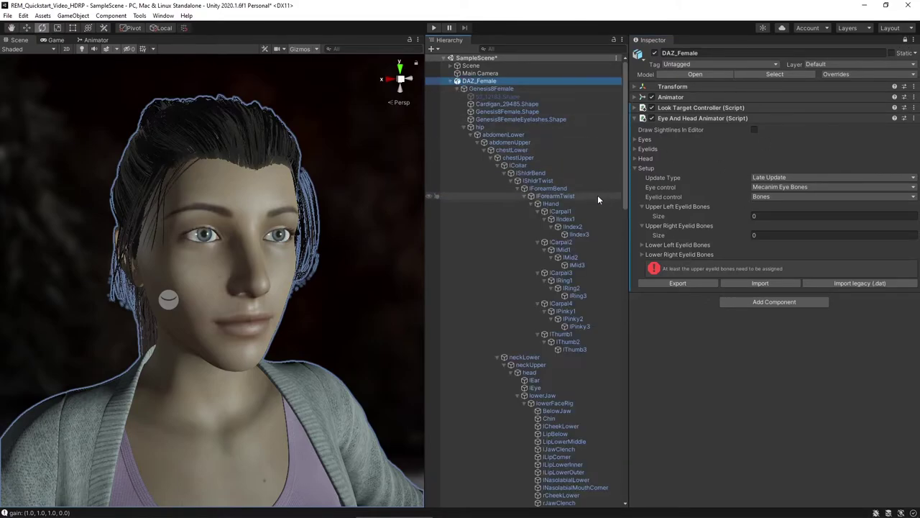
{"action": "left_click", "coordinate": [497, 166]}
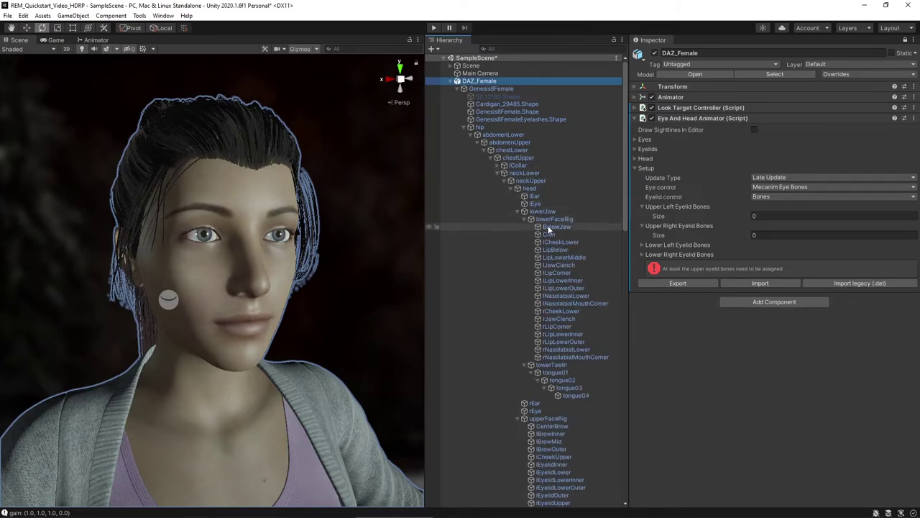
{"action": "left_click", "coordinate": [517, 212]}
{"action": "scroll", "coordinate": [589, 205], "scroll_direction": "down", "scroll_amount": 4}
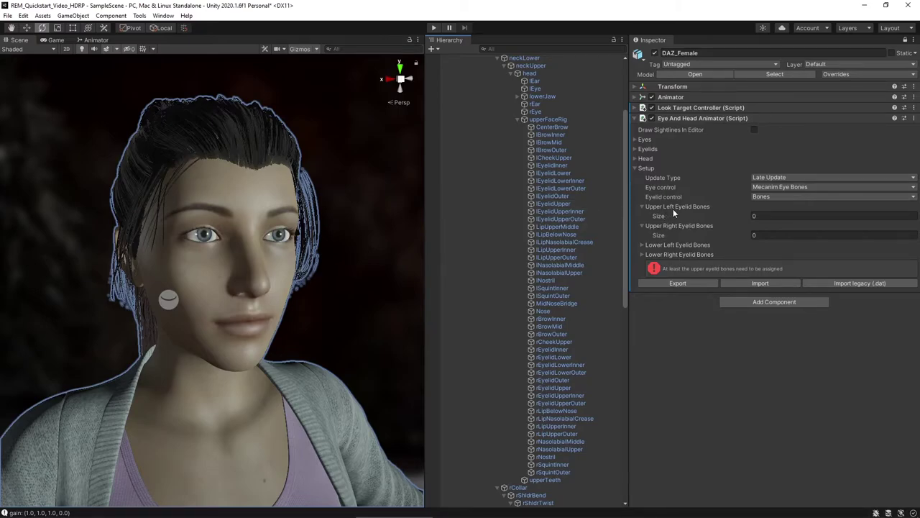
Assign three bones each to the Upper Left and Upper Right Eyelid Bones lists
{"action": "left_click", "coordinate": [563, 204]}
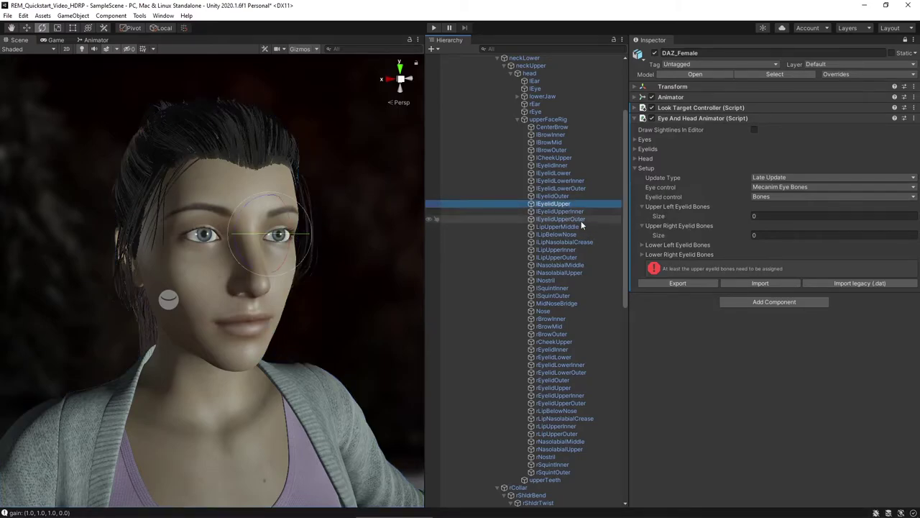
{"action": "left_click", "coordinate": [564, 218], "text": "shift"}
{"action": "left_click_drag", "start_coordinate": [561, 218], "coordinate": [699, 205]}
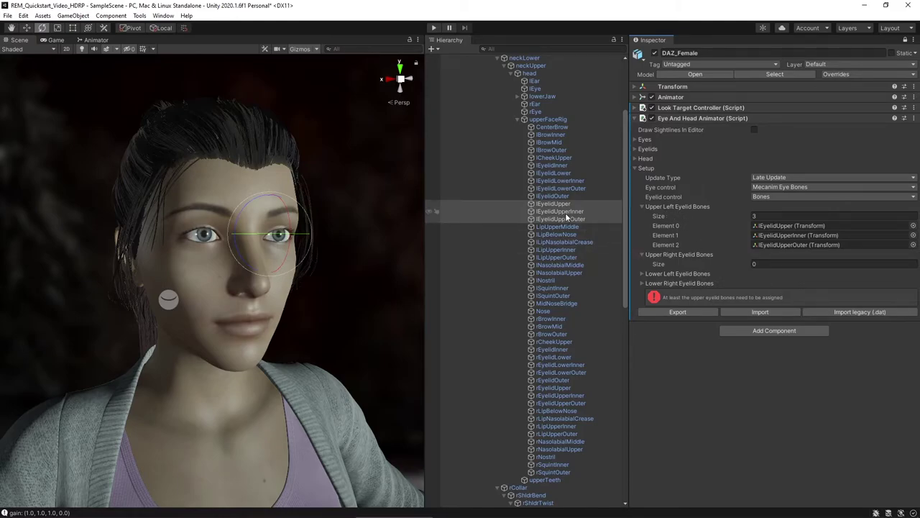
{"action": "left_click", "coordinate": [576, 389]}
{"action": "left_click", "coordinate": [572, 404], "text": "shift"}
{"action": "left_click_drag", "start_coordinate": [568, 399], "coordinate": [704, 254]}
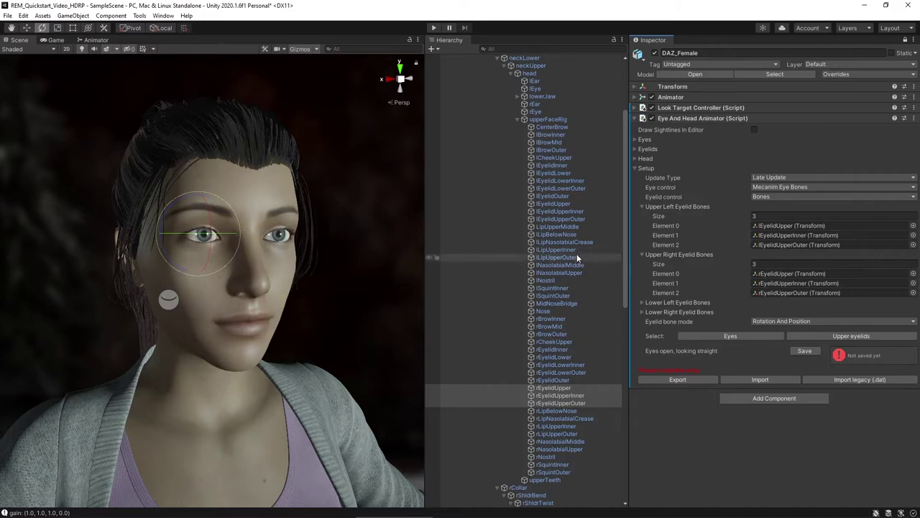
Assign three bones each to the Lower Left and Lower Right Eyelid Bones lists
{"action": "left_click", "coordinate": [561, 173]}
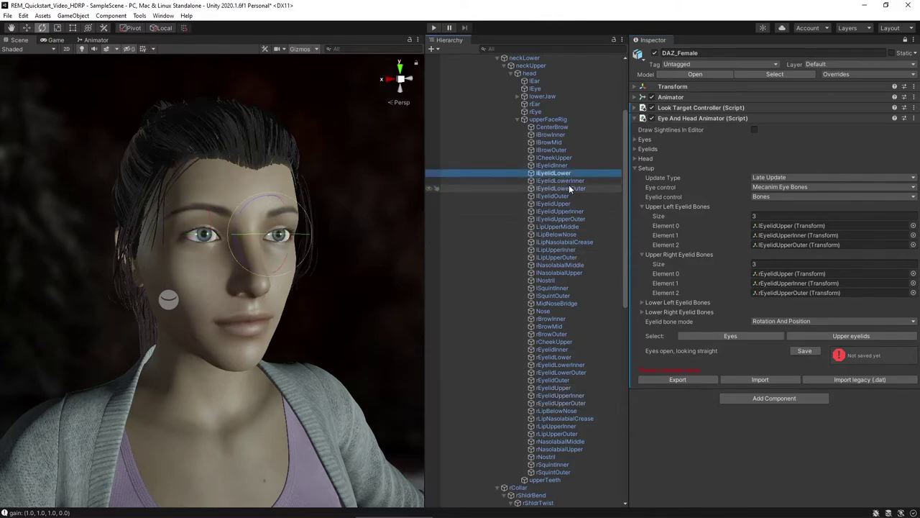
{"action": "left_click", "coordinate": [571, 189], "text": "shift"}
{"action": "left_click_drag", "start_coordinate": [572, 192], "coordinate": [586, 376]}
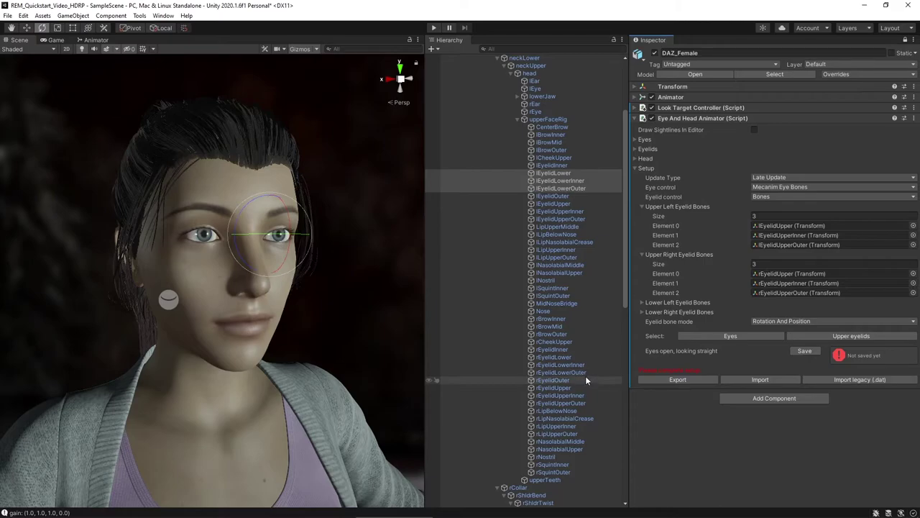
{"action": "left_click", "coordinate": [553, 357]}
{"action": "left_click", "coordinate": [562, 371], "text": "shift"}
{"action": "left_click_drag", "start_coordinate": [562, 367], "coordinate": [695, 311]}
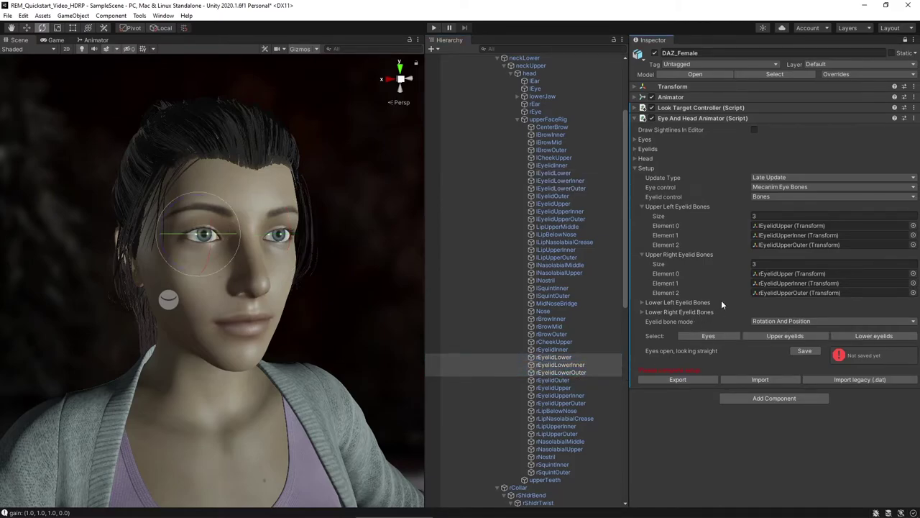
Check and collapse the four eyelid bone lists, then choose Rotation as the eyelid bone mode
{"action": "left_click", "coordinate": [642, 206]}
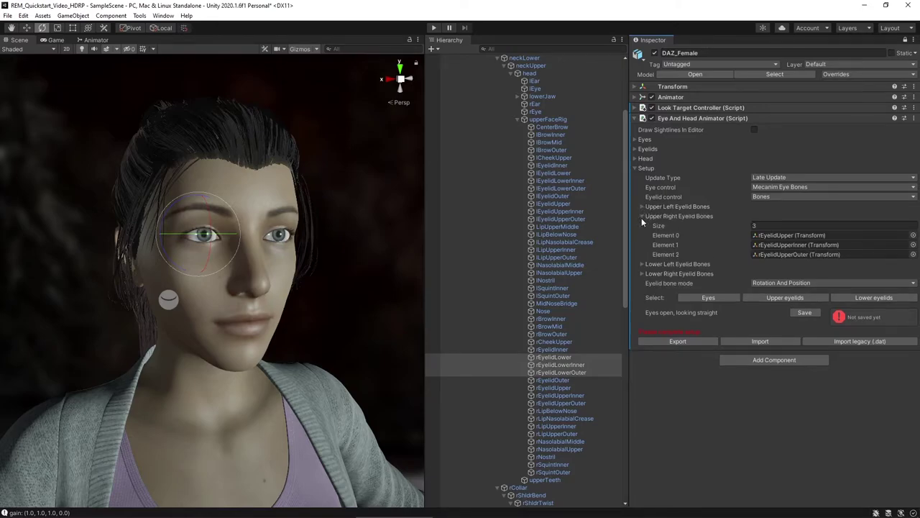
{"action": "left_click", "coordinate": [641, 216]}
{"action": "left_click", "coordinate": [642, 226]}
{"action": "left_click", "coordinate": [643, 225]}
{"action": "left_click", "coordinate": [642, 235]}
{"action": "left_click", "coordinate": [643, 235]}
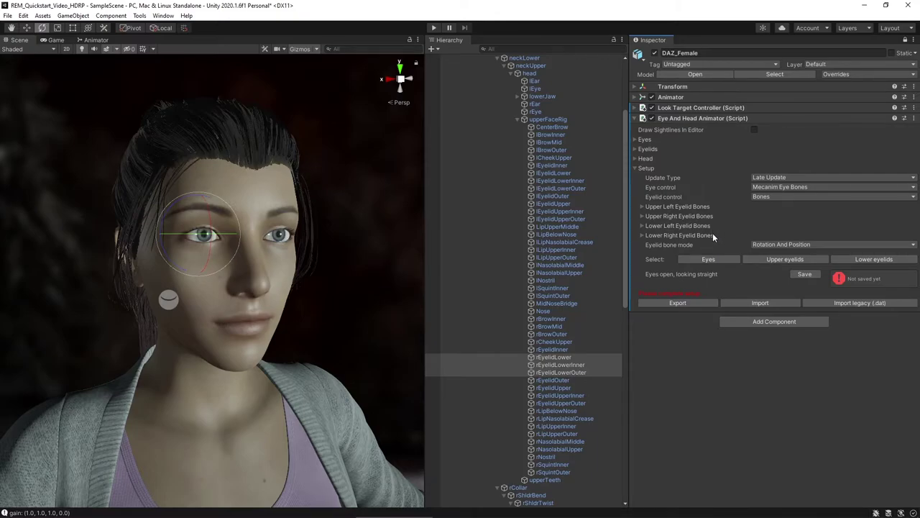
{"action": "left_click", "coordinate": [768, 245]}
{"action": "left_click", "coordinate": [778, 267]}
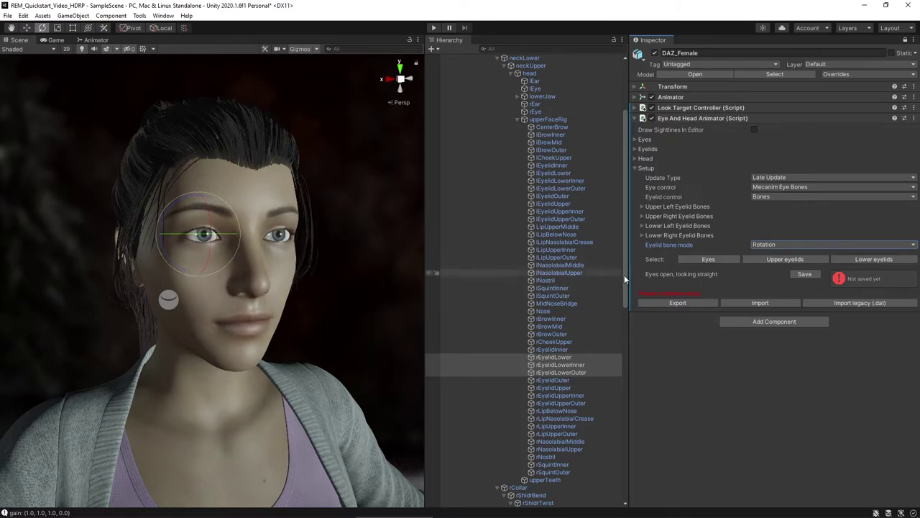
Save the eyes-open pose, rotate the eyelids shut and save eyes-closed, then reload eyes-open
{"action": "left_click", "coordinate": [802, 275]}
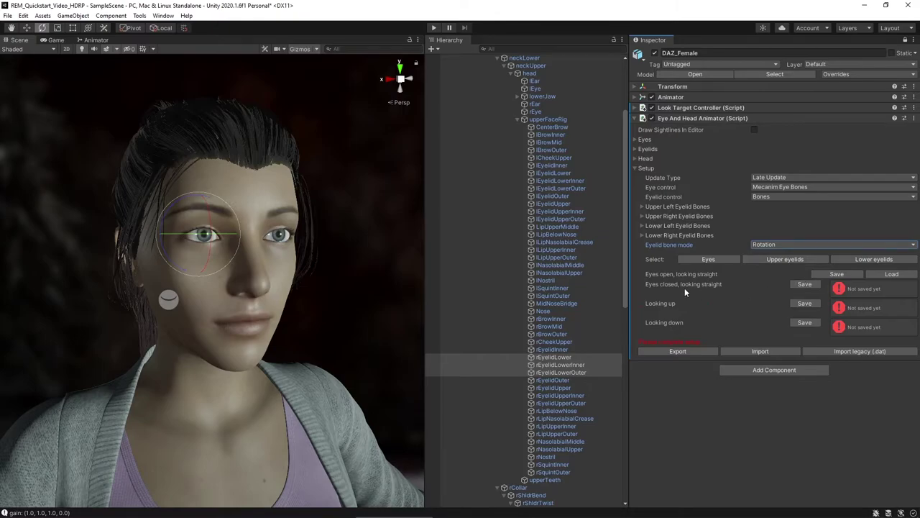
{"action": "left_click", "coordinate": [784, 260]}
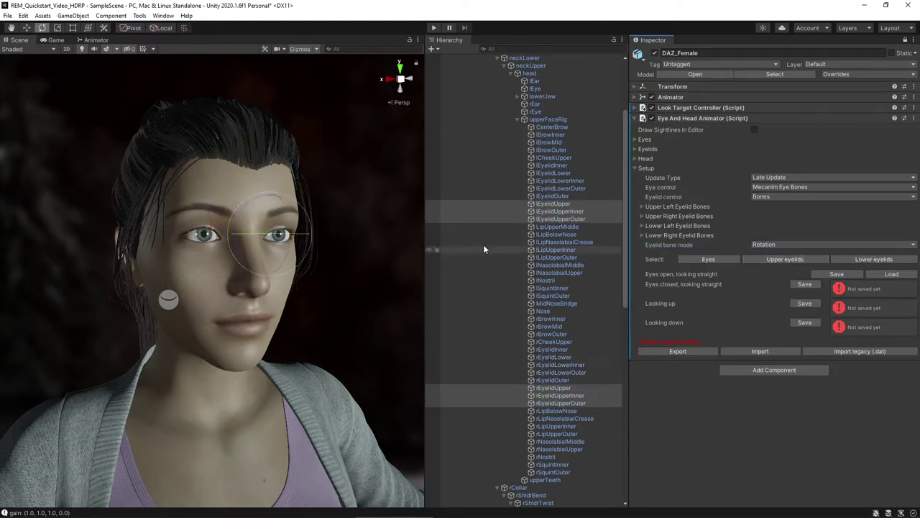
{"action": "left_click_drag", "start_coordinate": [284, 207], "coordinate": [288, 214]}
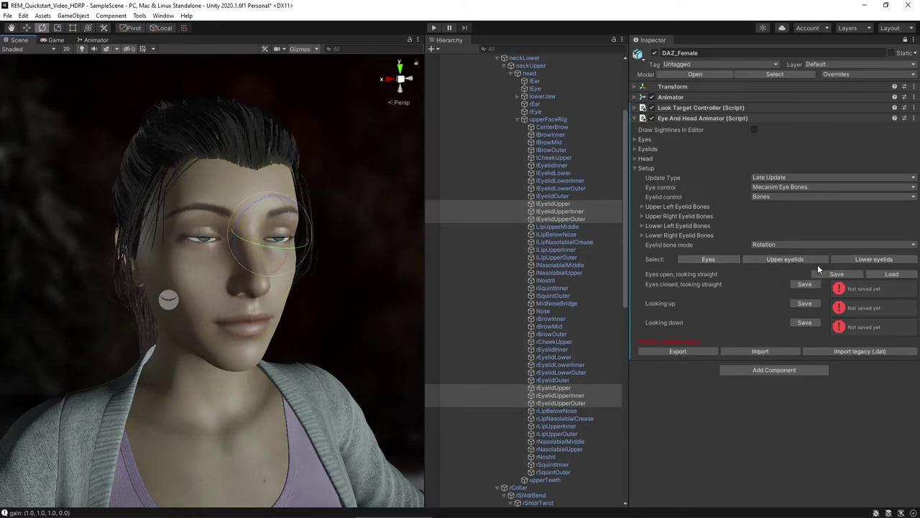
{"action": "left_click", "coordinate": [852, 261]}
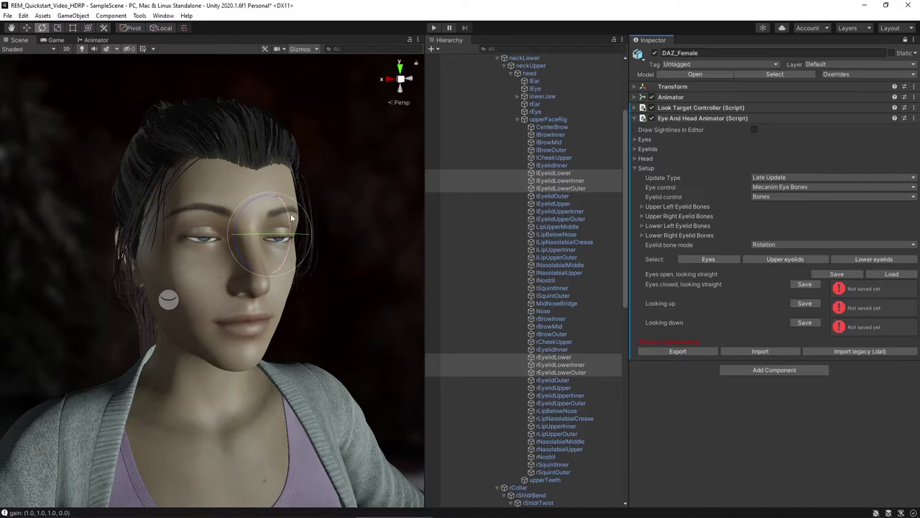
{"action": "left_click_drag", "start_coordinate": [289, 216], "coordinate": [289, 219]}
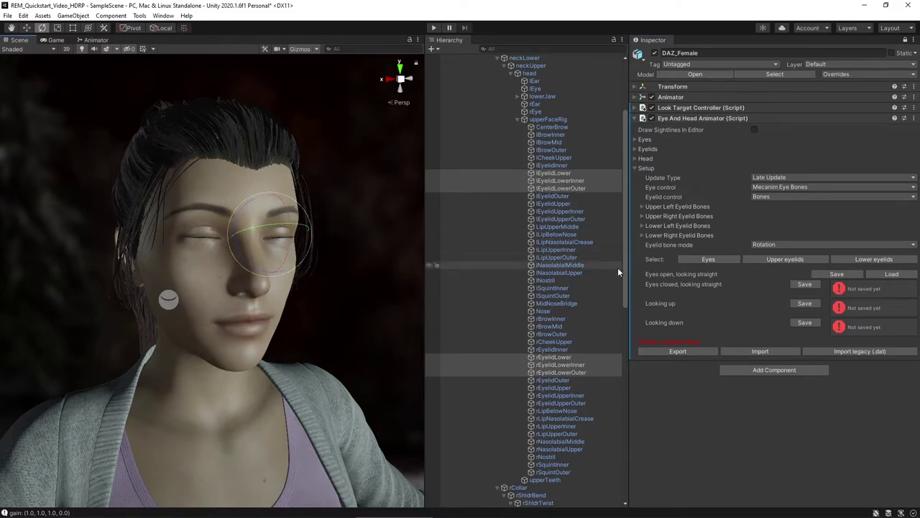
{"action": "left_click", "coordinate": [803, 286]}
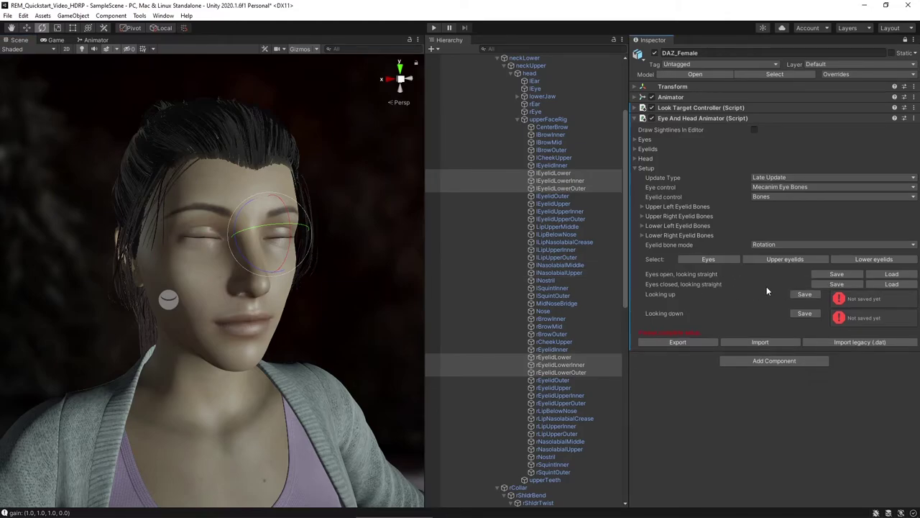
{"action": "left_click", "coordinate": [880, 274]}
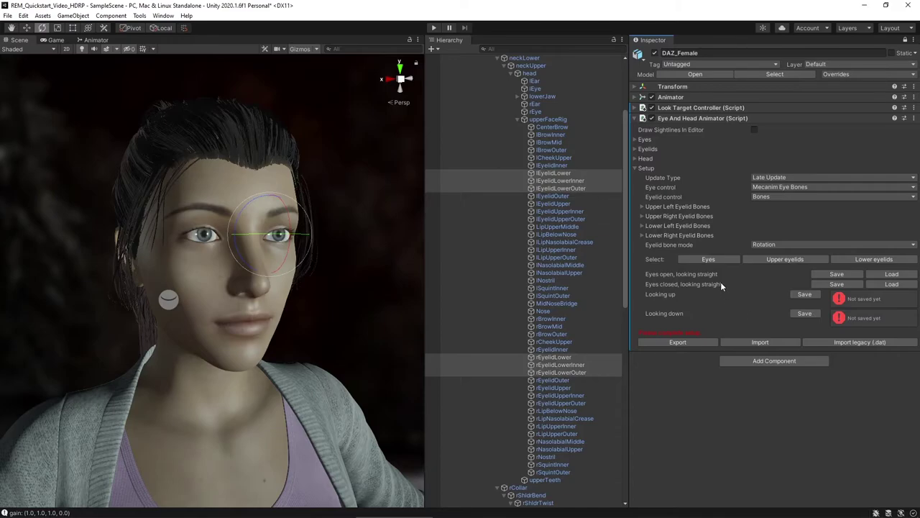
Rotate both eye bones upward, then raise the upper and lower eyelid bones to follow
{"action": "left_click", "coordinate": [705, 259]}
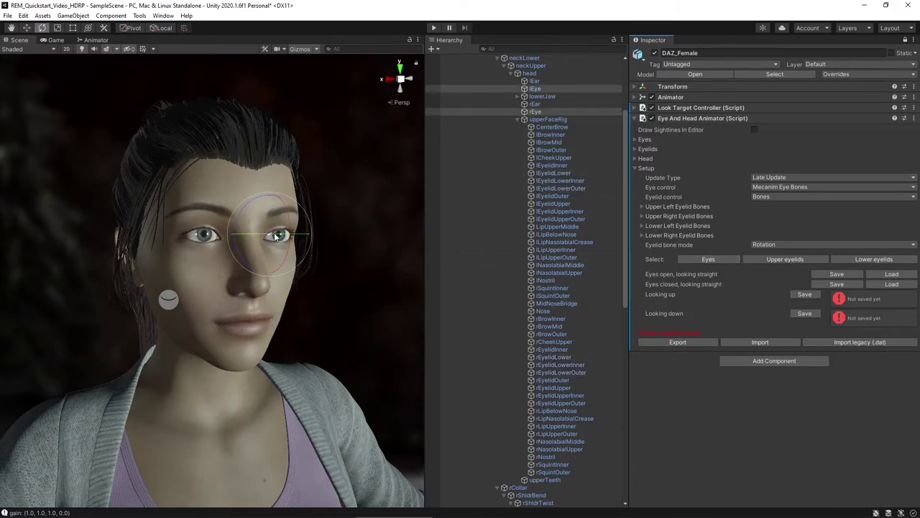
{"action": "left_click_drag", "start_coordinate": [287, 219], "coordinate": [288, 211]}
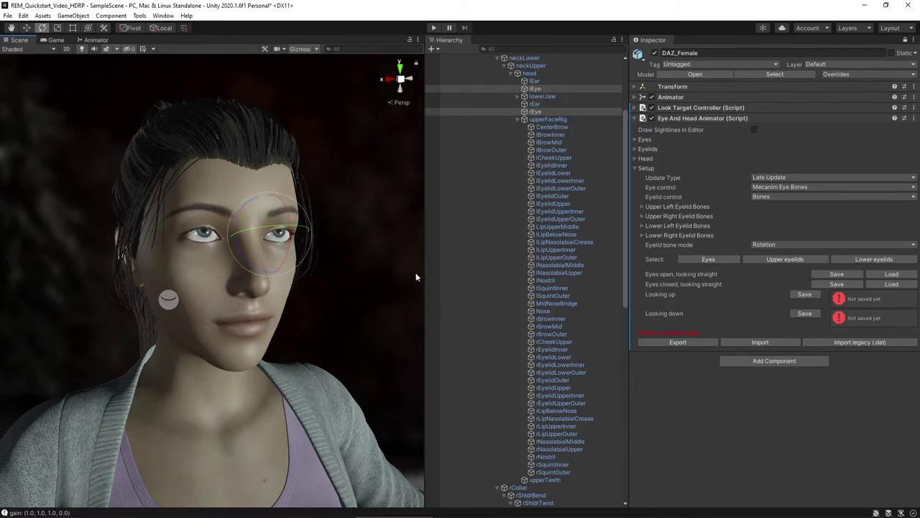
{"action": "left_click", "coordinate": [787, 261]}
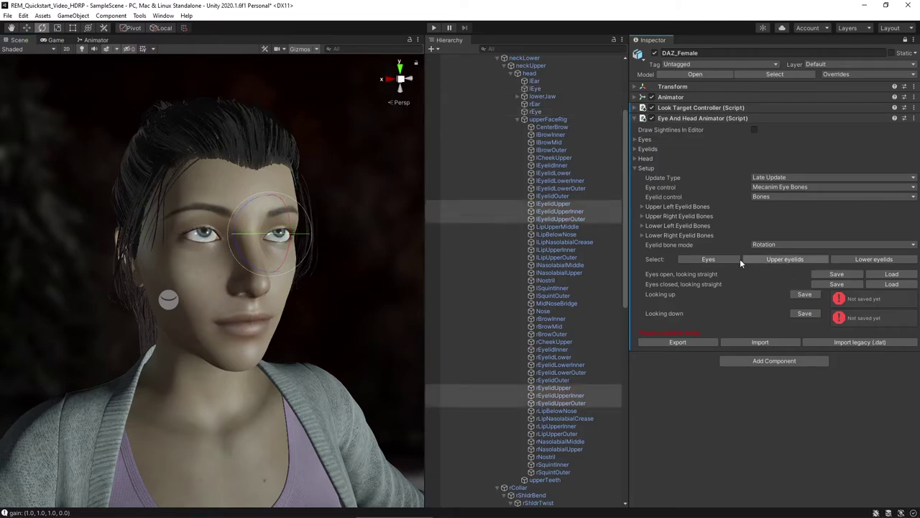
{"action": "left_click_drag", "start_coordinate": [288, 211], "coordinate": [287, 206]}
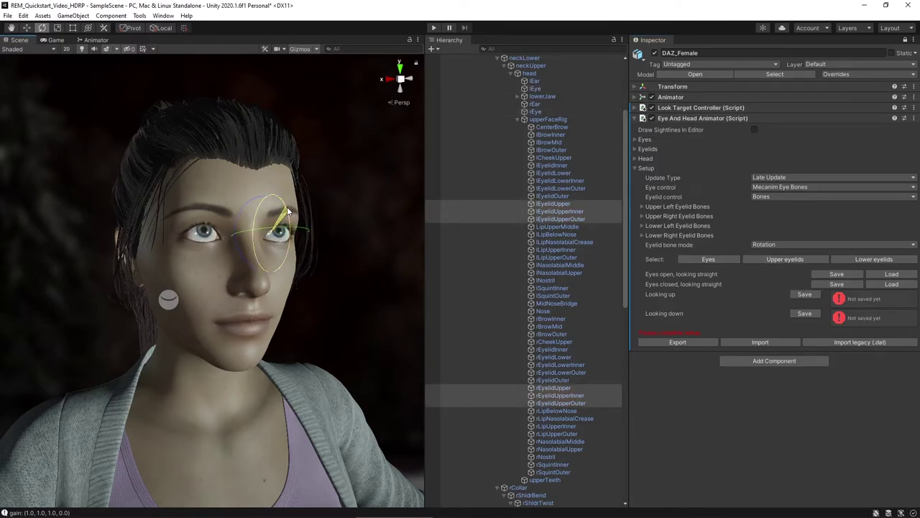
{"action": "left_click", "coordinate": [856, 259]}
{"action": "left_click_drag", "start_coordinate": [287, 211], "coordinate": [286, 213]}
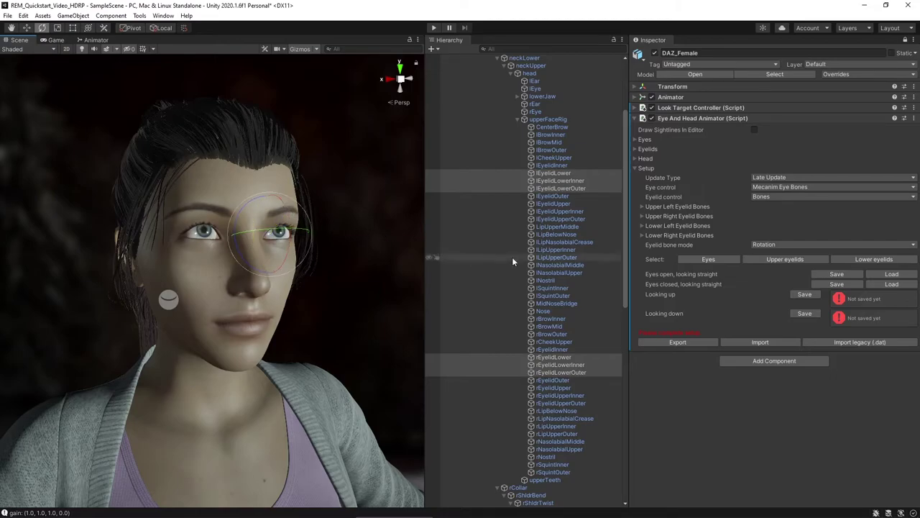
Save the looking-up pose, restore eyes-open straight, and try then undo an eye rotation
{"action": "left_click", "coordinate": [805, 295]}
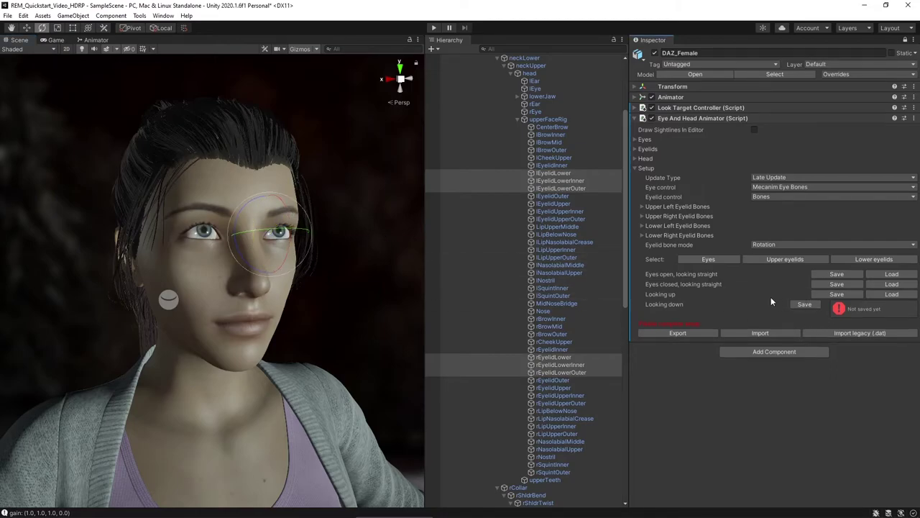
{"action": "left_click", "coordinate": [888, 274]}
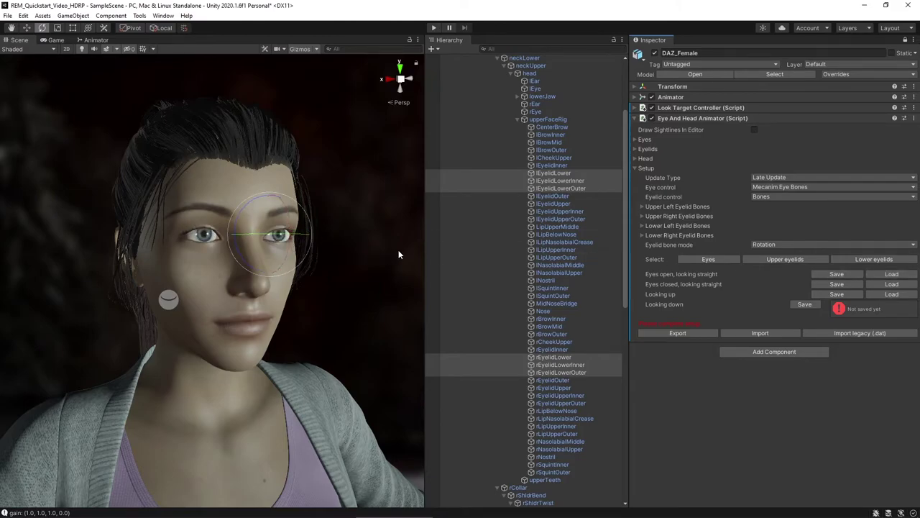
{"action": "left_click", "coordinate": [690, 263]}
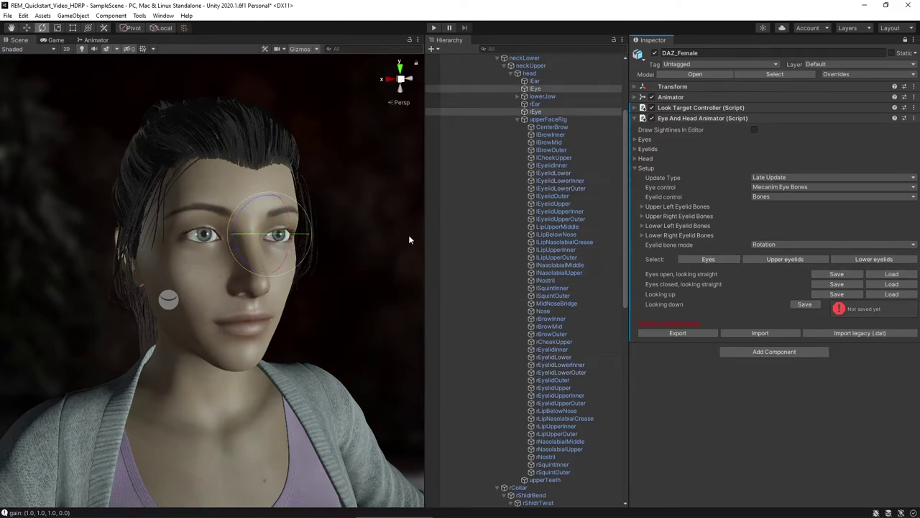
{"action": "left_click_drag", "start_coordinate": [283, 205], "coordinate": [285, 209]}
{"action": "key", "text": "ctrl+z"}
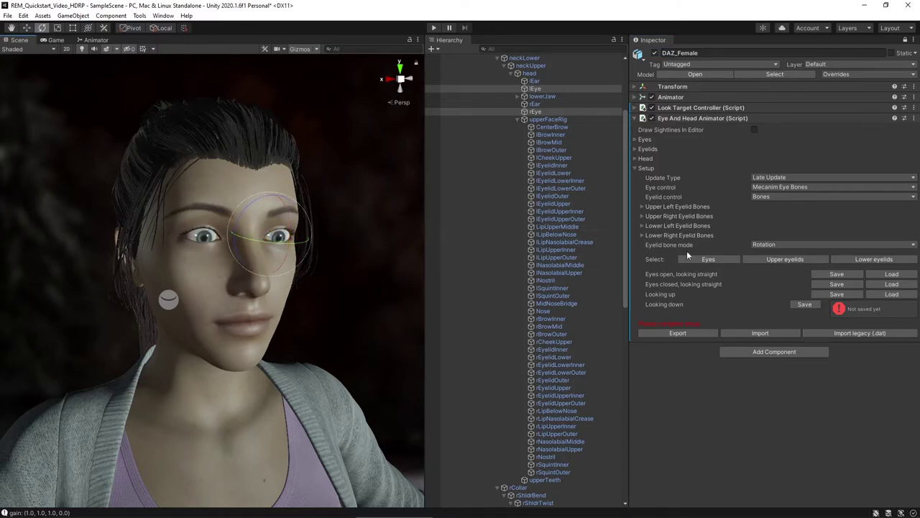
Rotate the upper and lower eyelid bones for a downward gaze and save the looking-down pose
{"action": "left_click", "coordinate": [775, 261]}
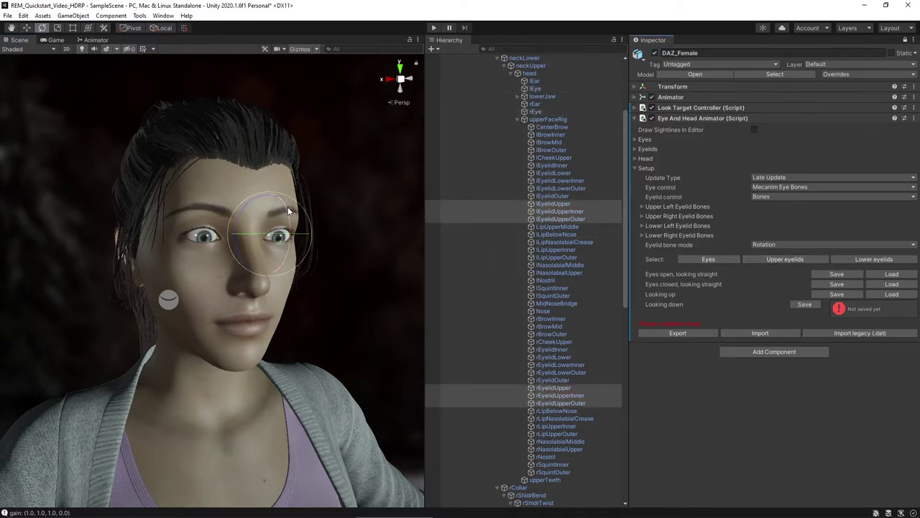
{"action": "left_click_drag", "start_coordinate": [286, 207], "coordinate": [289, 208]}
{"action": "left_click", "coordinate": [867, 259]}
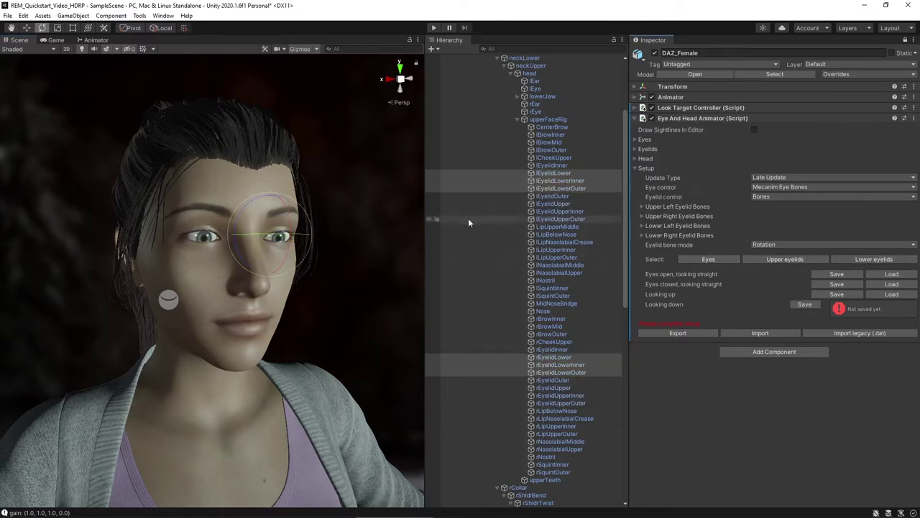
{"action": "mouse_move", "coordinate": [287, 211]}
{"action": "left_mouse_down"}
{"action": "mouse_move", "coordinate": [287, 223]}
{"action": "mouse_move", "coordinate": [285, 215]}
{"action": "left_mouse_up"}
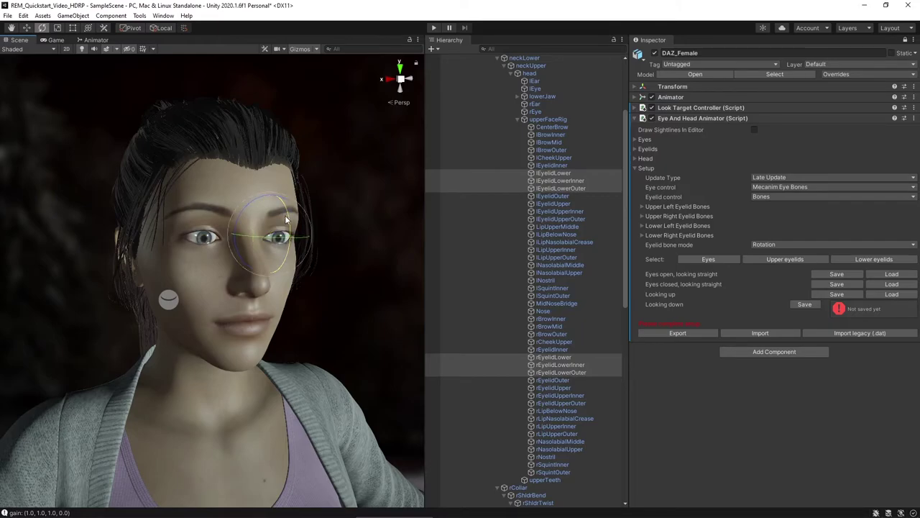
{"action": "left_click", "coordinate": [804, 304]}
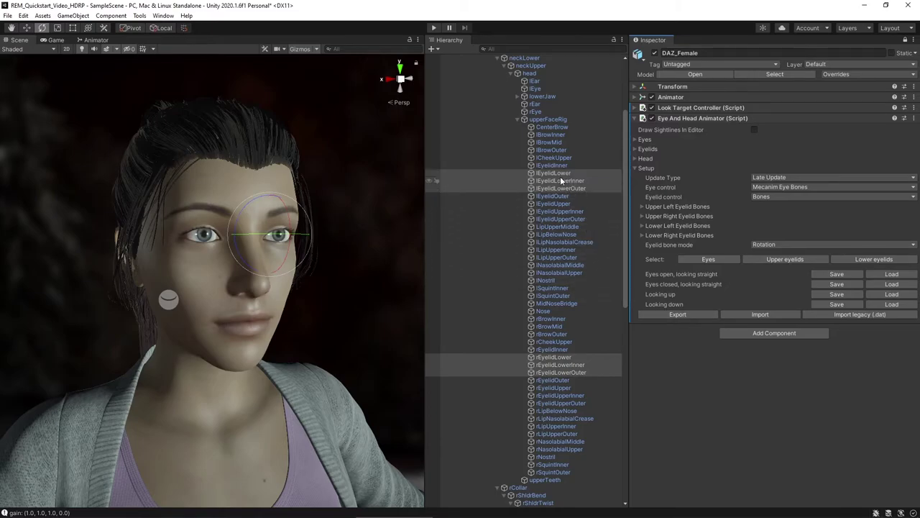
Export the eye settings as the preset file 'MyNrewsPreset' in the Presets folder
{"action": "left_click", "coordinate": [687, 315]}
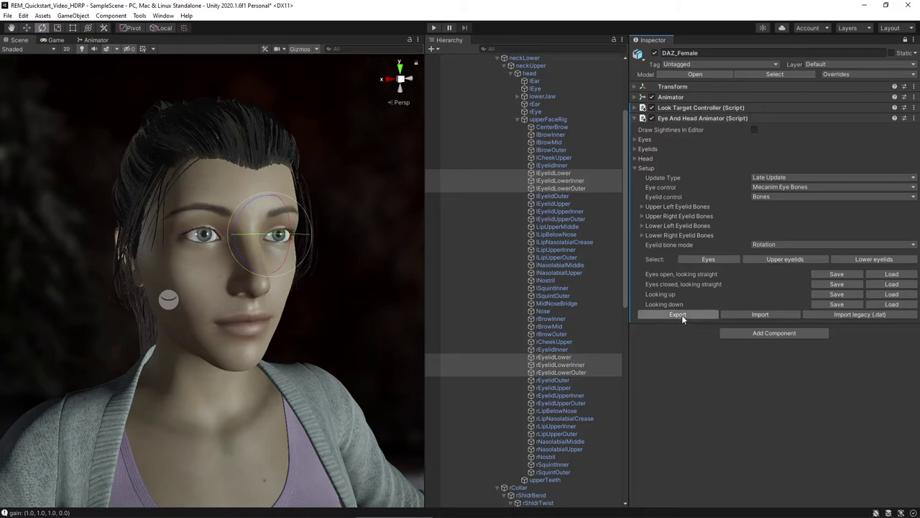
{"action": "left_click_drag", "start_coordinate": [96, 229], "coordinate": [52, 231]}
{"action": "type", "text": "MyNrewsPresets.json"}
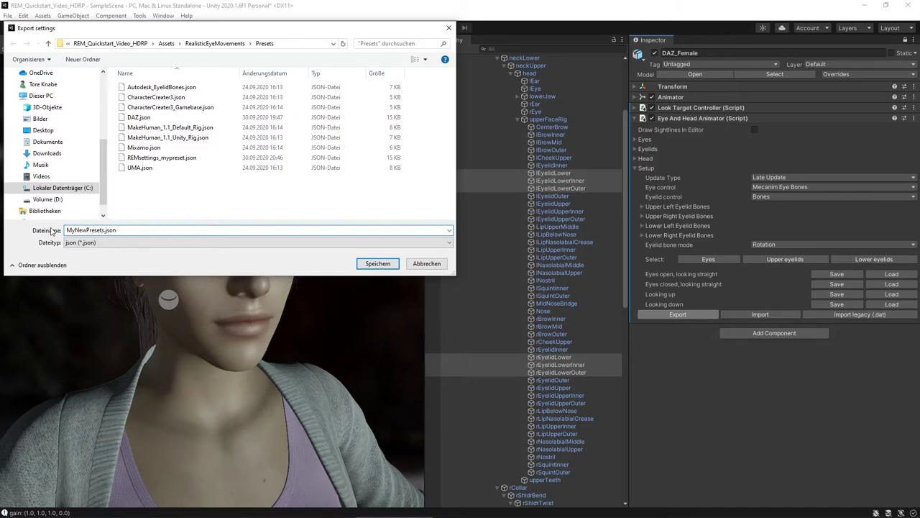
{"action": "key", "text": "Return"}
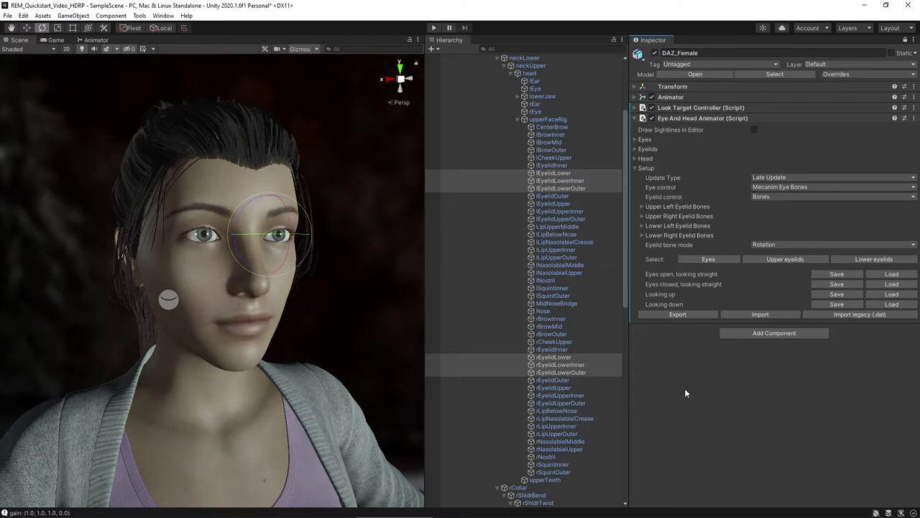
Play-test the eye animation in the Game view, then stop play mode
{"action": "left_click", "coordinate": [436, 28]}
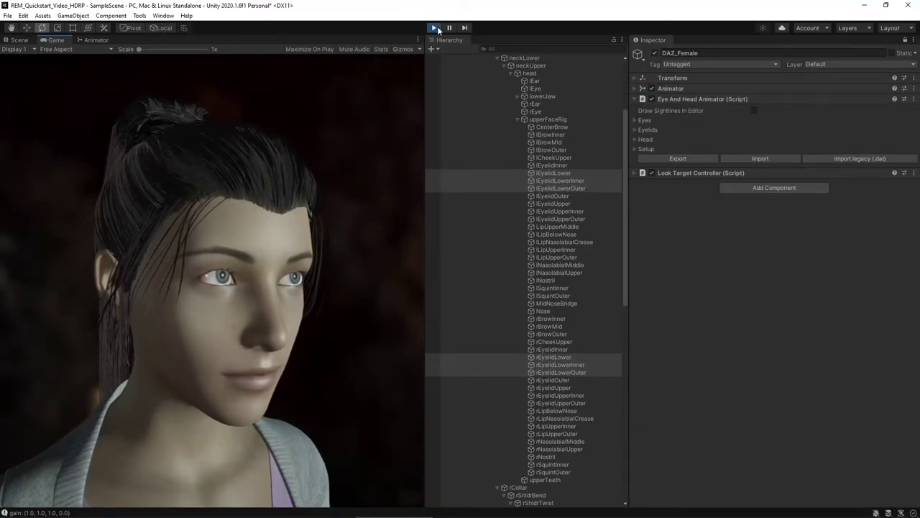
{"action": "left_click", "coordinate": [435, 28]}
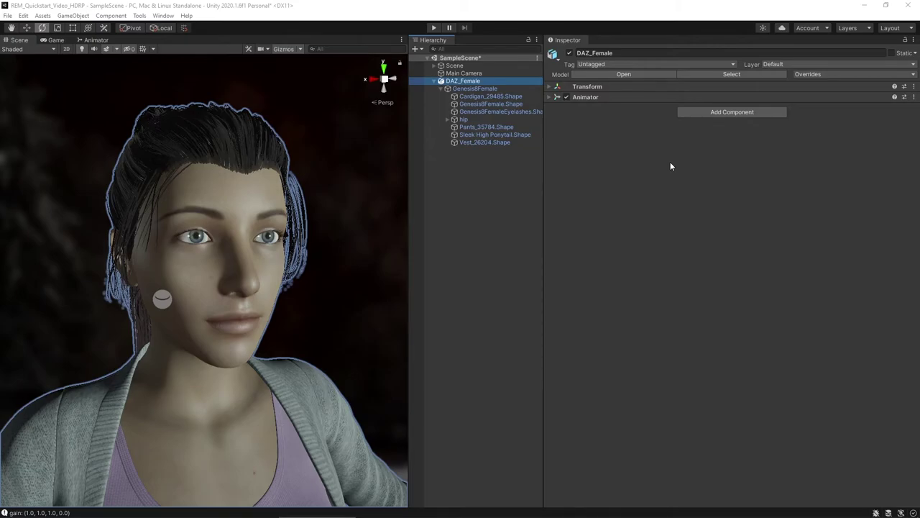
Add Look Target Controller and Eye And Head Animator to DAZ_Female again
{"action": "left_click", "coordinate": [730, 113]}
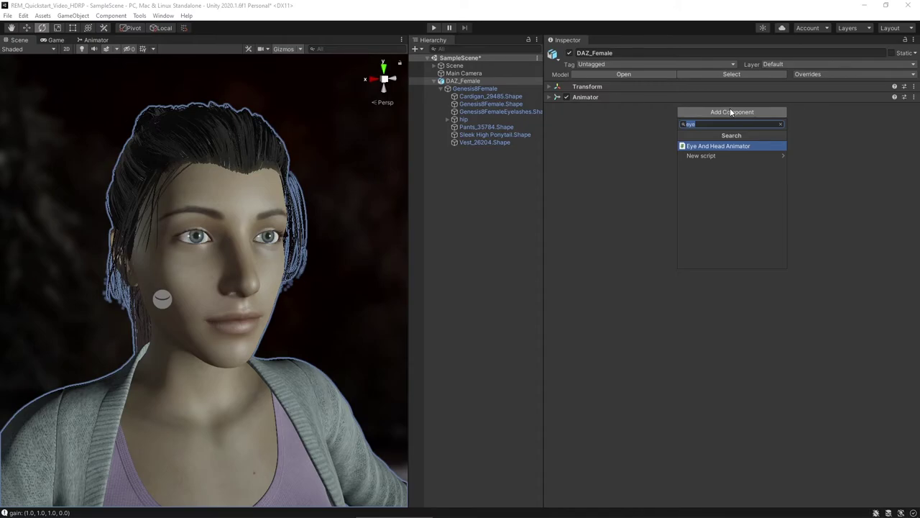
{"action": "key", "text": "Down"}
{"action": "key", "text": "Return"}
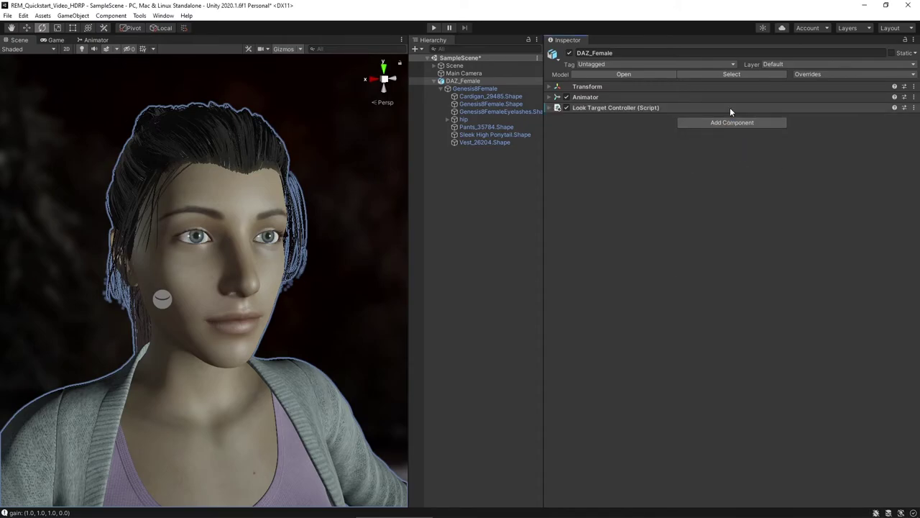
{"action": "left_click", "coordinate": [731, 122]}
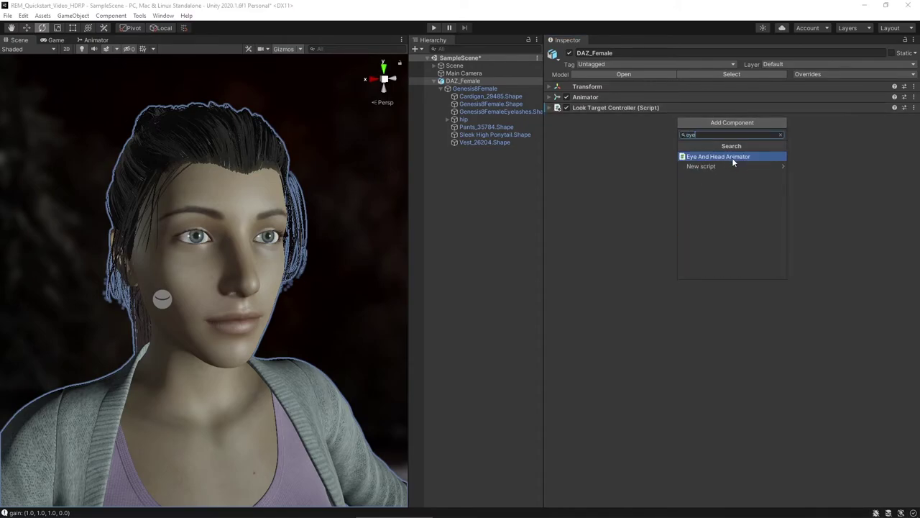
{"action": "left_click", "coordinate": [734, 157]}
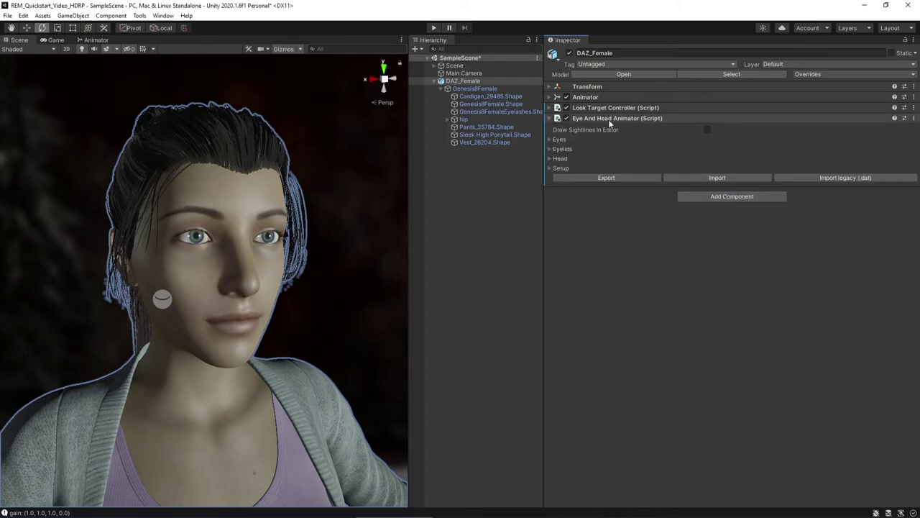
In Setup, set eye control to Mecanim Eye Bones and eyelid control to Blendshapes
{"action": "left_click", "coordinate": [562, 168]}
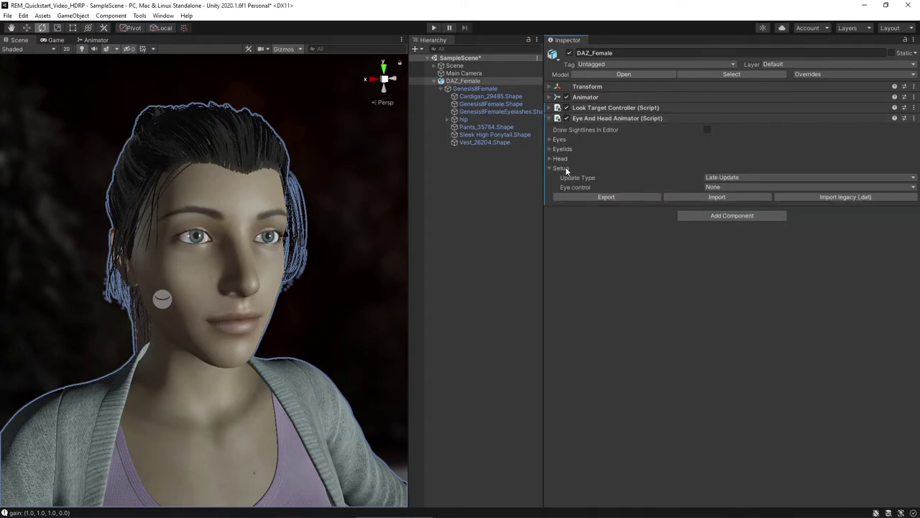
{"action": "left_click", "coordinate": [722, 188]}
{"action": "left_click", "coordinate": [730, 206]}
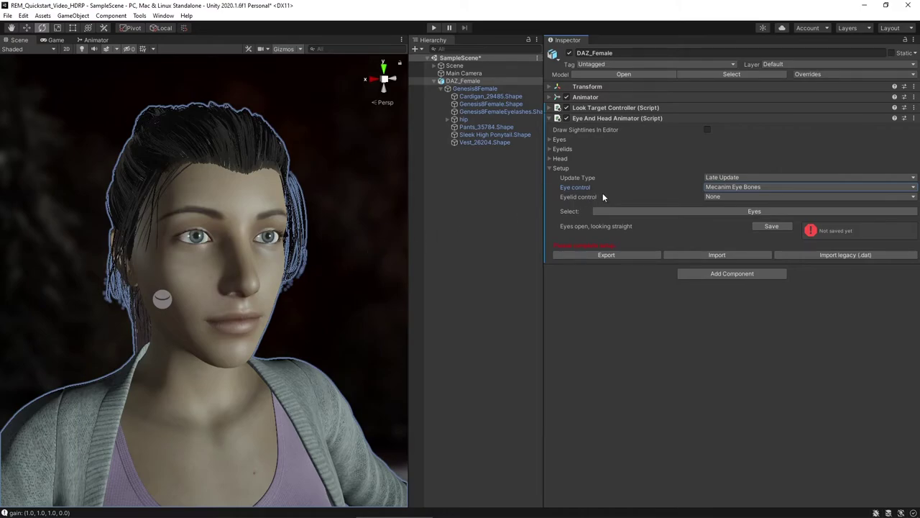
{"action": "left_click", "coordinate": [708, 197]}
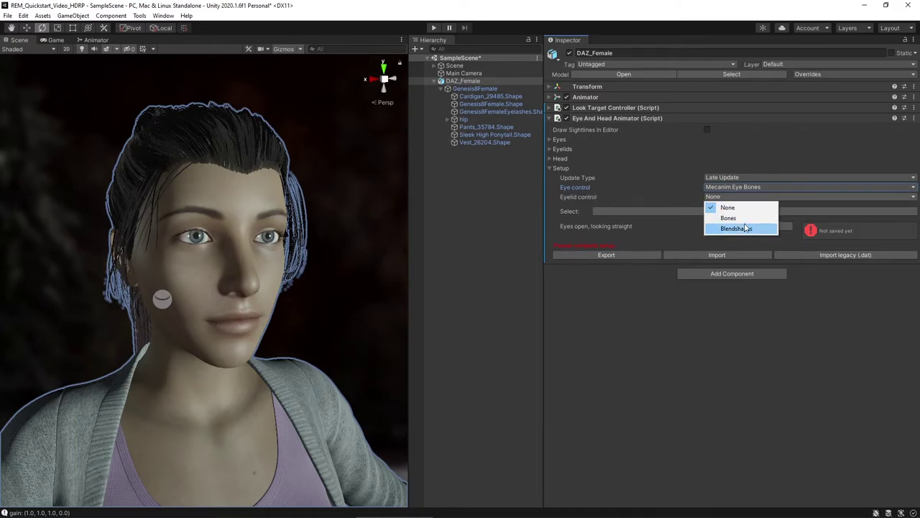
{"action": "left_click", "coordinate": [745, 229]}
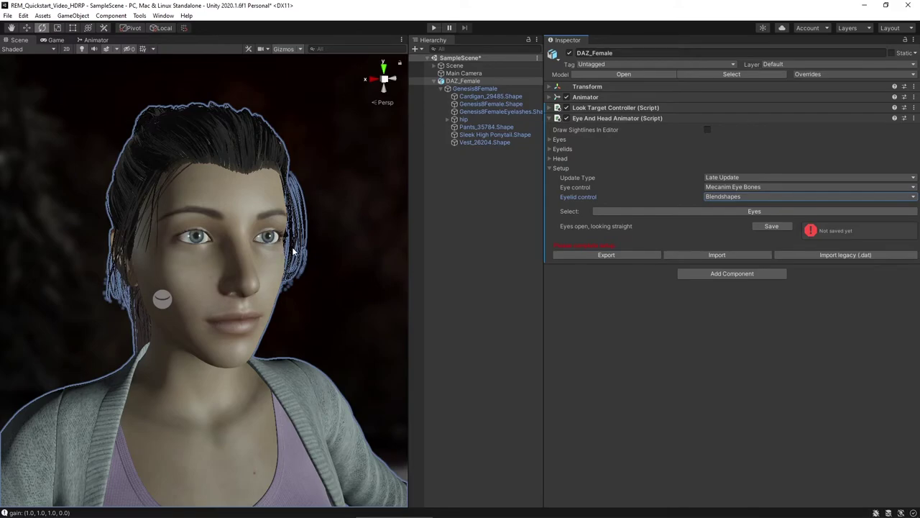
Save the current pose as 'Eyes open, looking straight' in the Eye And Head Animator setup
{"action": "left_click", "coordinate": [771, 226]}
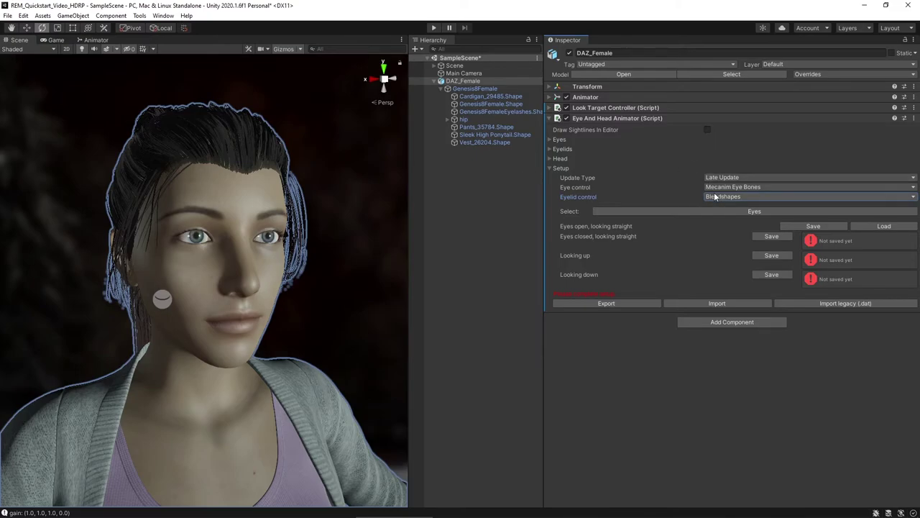
Select the Genesis8Female body and eyelash meshes and show their eyelid BlendShapes list
{"action": "left_click", "coordinate": [491, 104]}
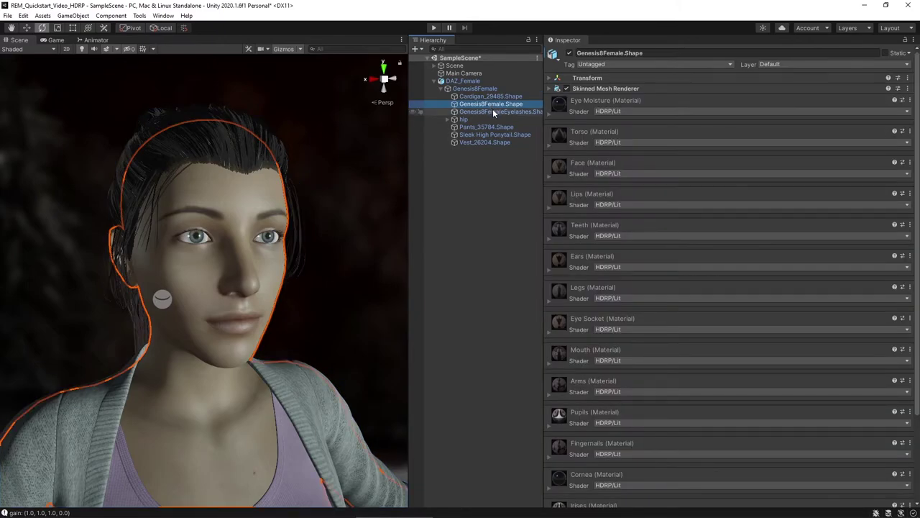
{"action": "left_click", "coordinate": [494, 112]}
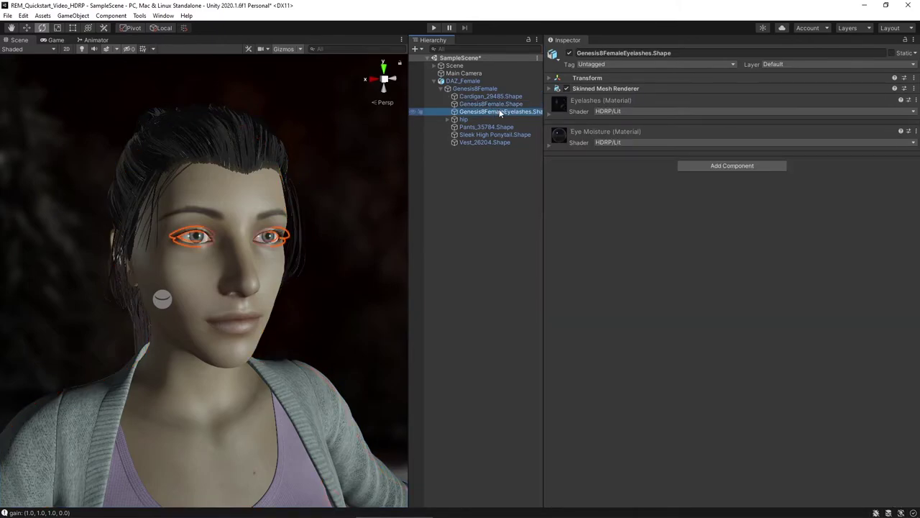
{"action": "left_click", "coordinate": [496, 105]}
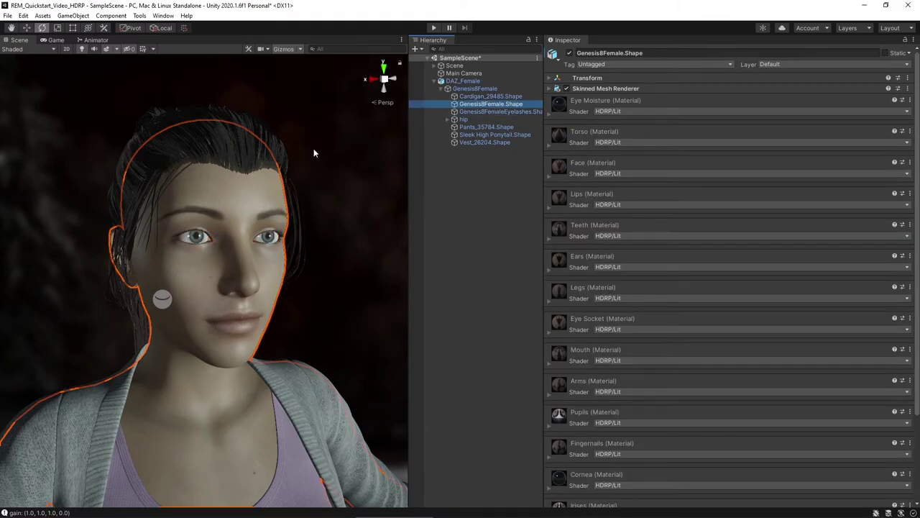
{"action": "left_click", "coordinate": [505, 112], "text": "ctrl"}
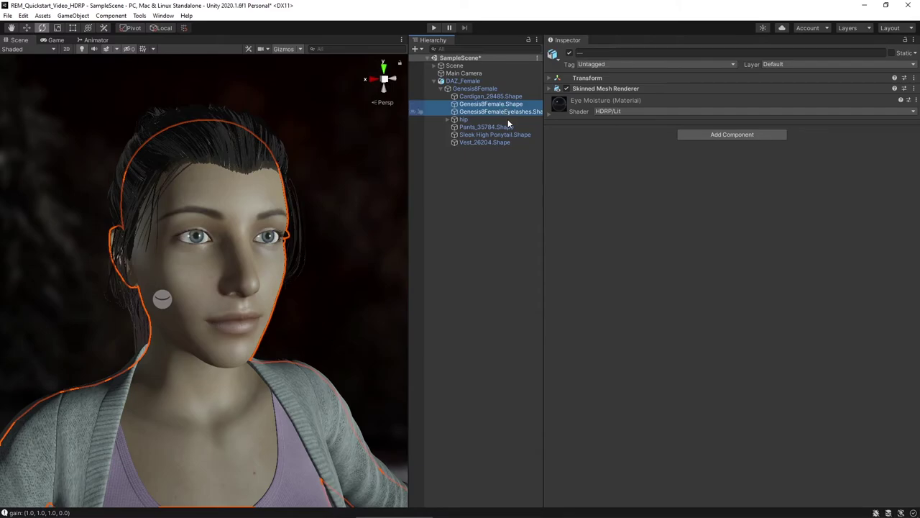
{"action": "left_click", "coordinate": [549, 88]}
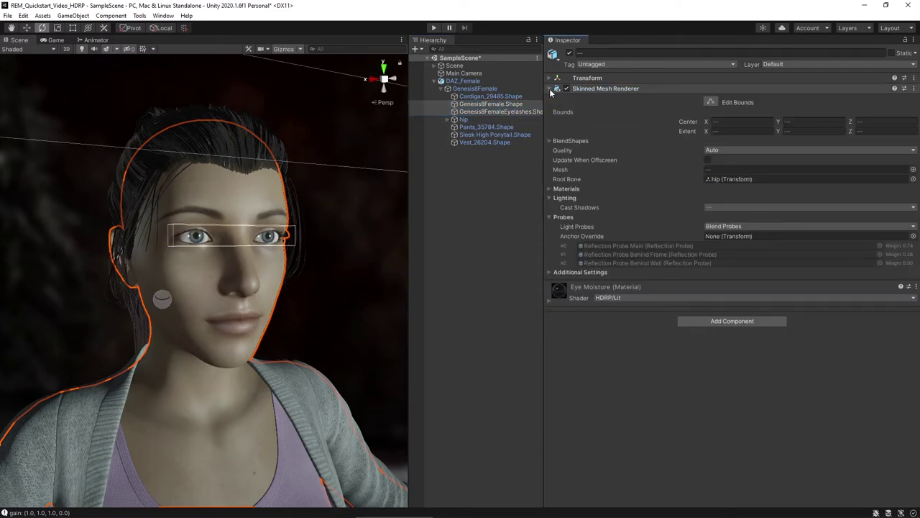
{"action": "left_click", "coordinate": [551, 142]}
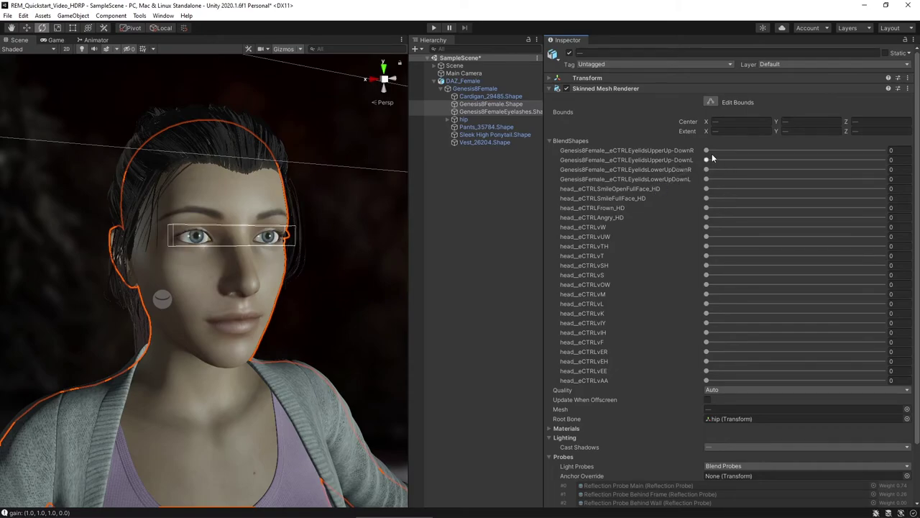
{"action": "mouse_move", "coordinate": [707, 152]}
{"action": "left_mouse_down"}
{"action": "mouse_move", "coordinate": [735, 156]}
{"action": "mouse_move", "coordinate": [707, 159]}
{"action": "mouse_move", "coordinate": [758, 153]}
{"action": "mouse_move", "coordinate": [893, 164]}
{"action": "mouse_move", "coordinate": [698, 147]}
{"action": "mouse_move", "coordinate": [872, 157]}
{"action": "mouse_move", "coordinate": [717, 155]}
{"action": "left_mouse_up"}
Close the eyes: upper-eyelid blend shapes -600, lower-eyelid blend shapes 100
{"action": "left_click", "coordinate": [900, 151]}
{"action": "type", "text": "-600"}
{"action": "key", "text": "Tab"}
{"action": "type", "text": "-"}
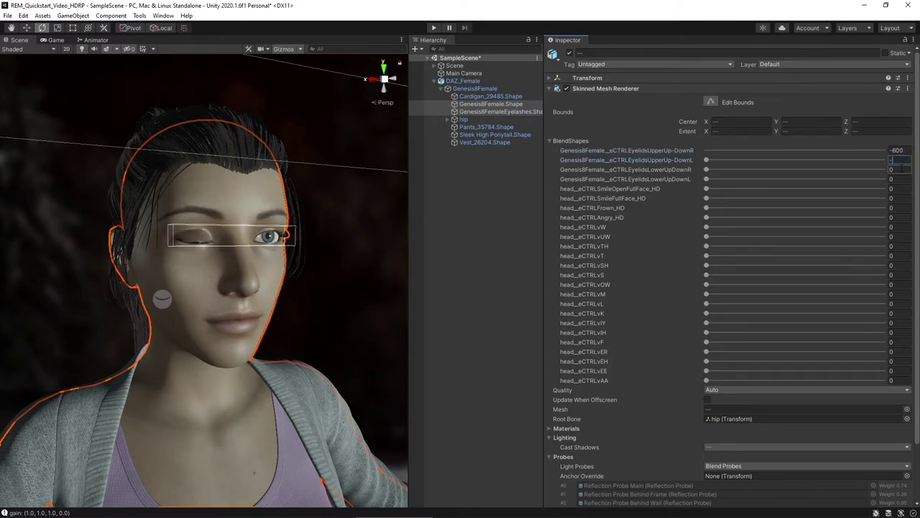
{"action": "type", "text": "600"}
{"action": "key", "text": "Tab"}
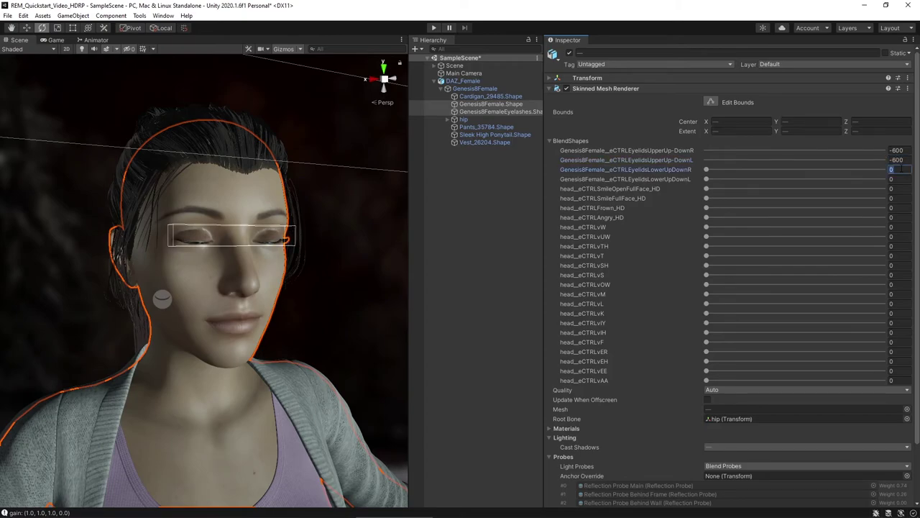
{"action": "type", "text": "100"}
{"action": "key", "text": "Tab"}
{"action": "type", "text": "100"}
Save DAZ_Female's 'Eyes closed, looking straight' pose, then reload the eyes-open pose
{"action": "left_click", "coordinate": [463, 82]}
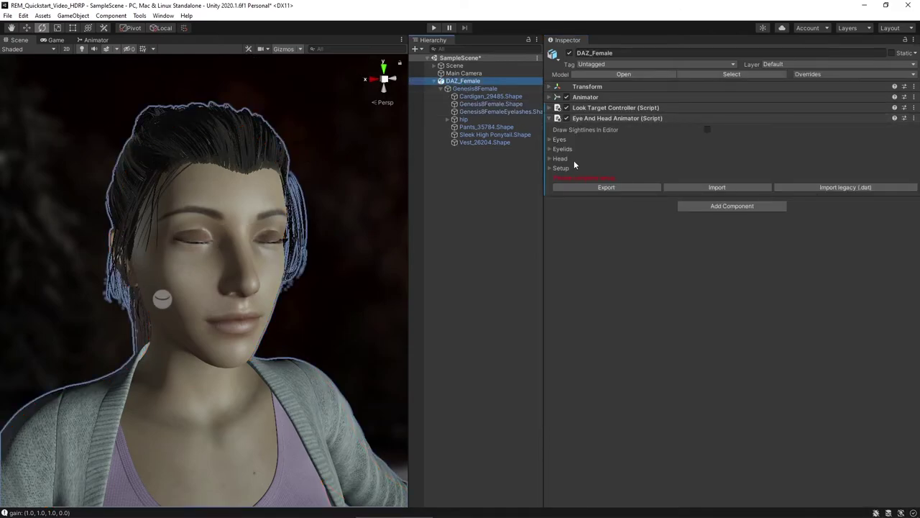
{"action": "left_click", "coordinate": [565, 168]}
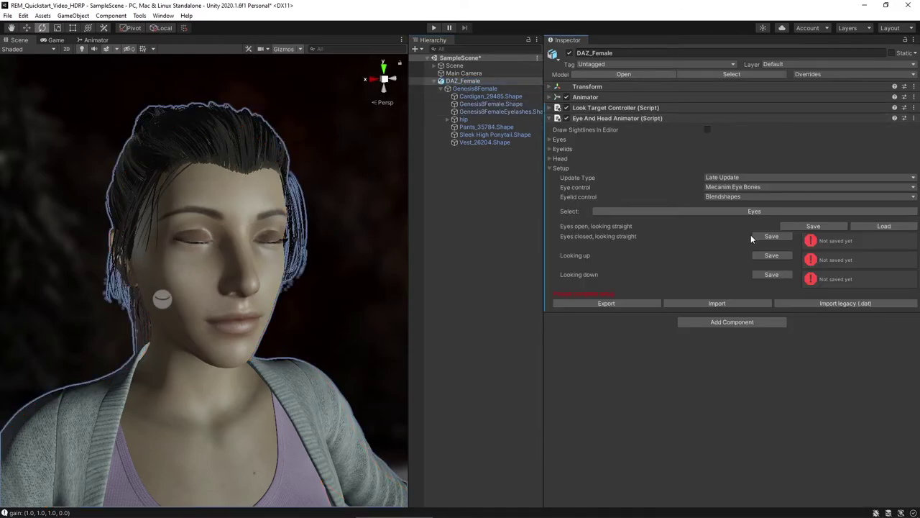
{"action": "left_click", "coordinate": [769, 236]}
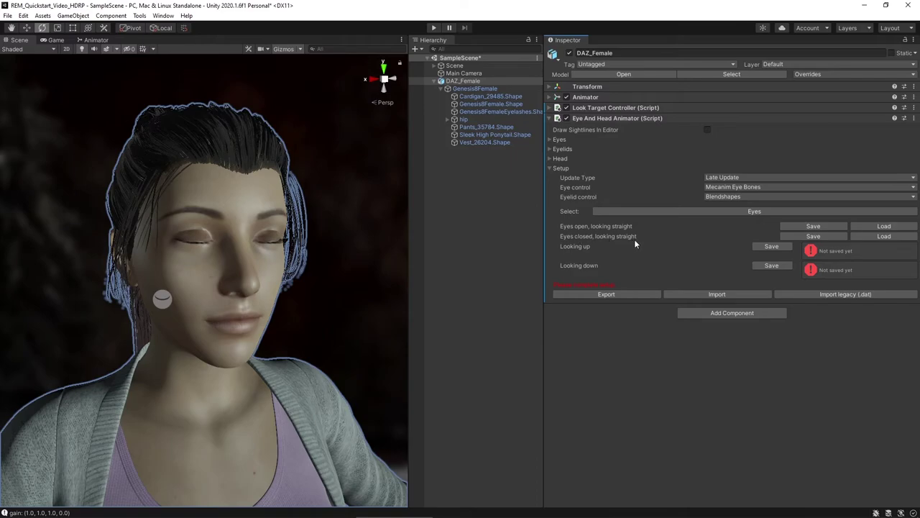
{"action": "left_click", "coordinate": [880, 226]}
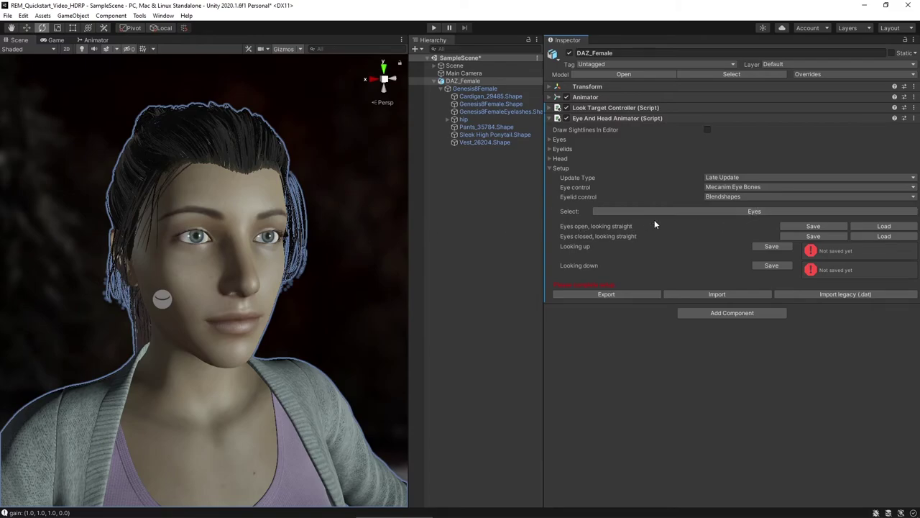
Rotate both eye bones so DAZ_Female looks upward, then select the Genesis8Female.Shape mesh
{"action": "left_click", "coordinate": [752, 211]}
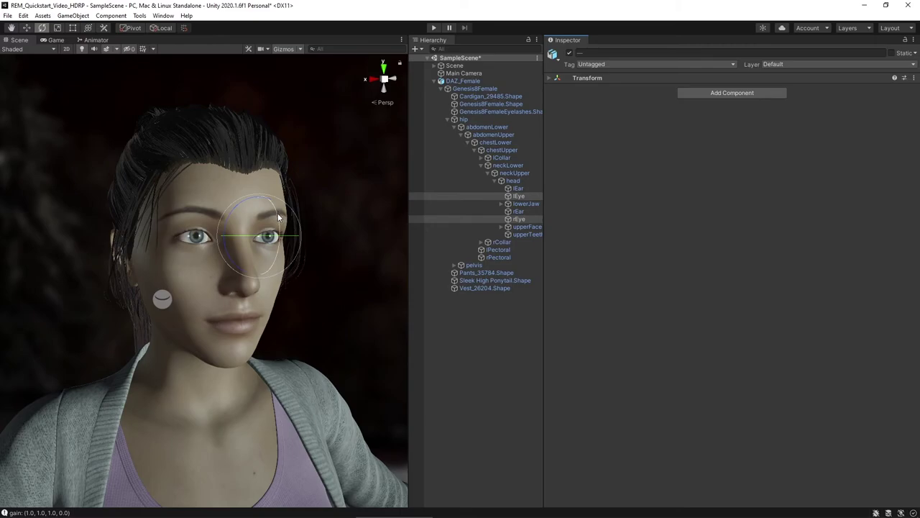
{"action": "left_click_drag", "start_coordinate": [278, 213], "coordinate": [282, 208]}
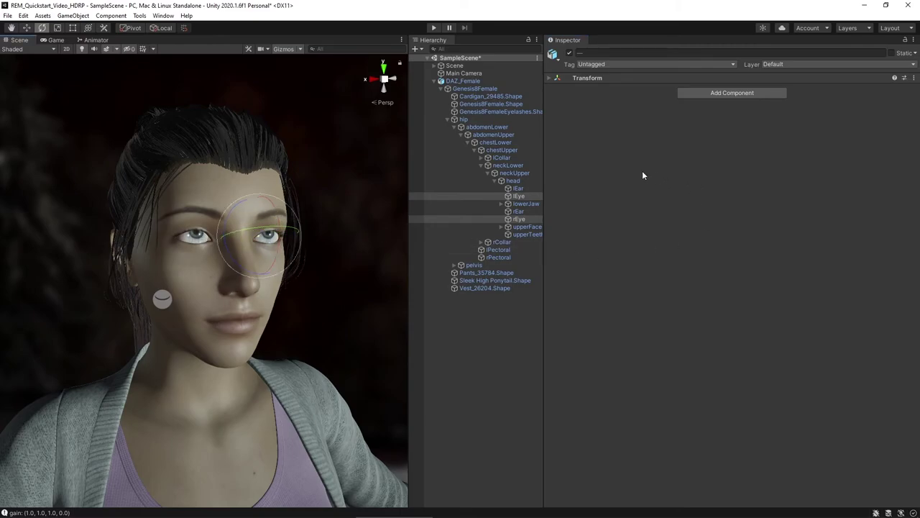
{"action": "left_click", "coordinate": [493, 104]}
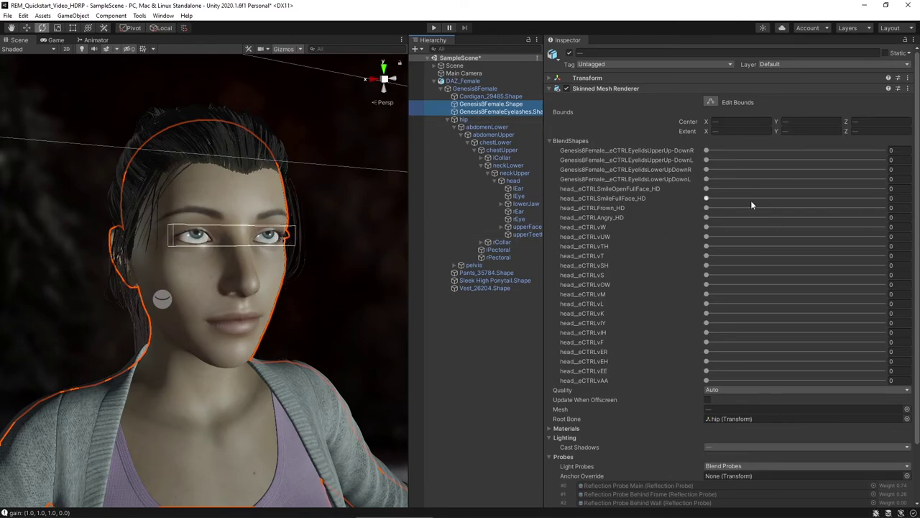
For the upward gaze, set upper-eyelid blend shapes to 100 and lower-eyelid ones to 60
{"action": "left_click", "coordinate": [897, 150]}
{"action": "type", "text": "100"}
{"action": "key", "text": "Tab"}
{"action": "type", "text": "100"}
{"action": "key", "text": "Tab"}
{"action": "type", "text": "60"}
{"action": "key", "text": "Tab"}
{"action": "type", "text": "60"}
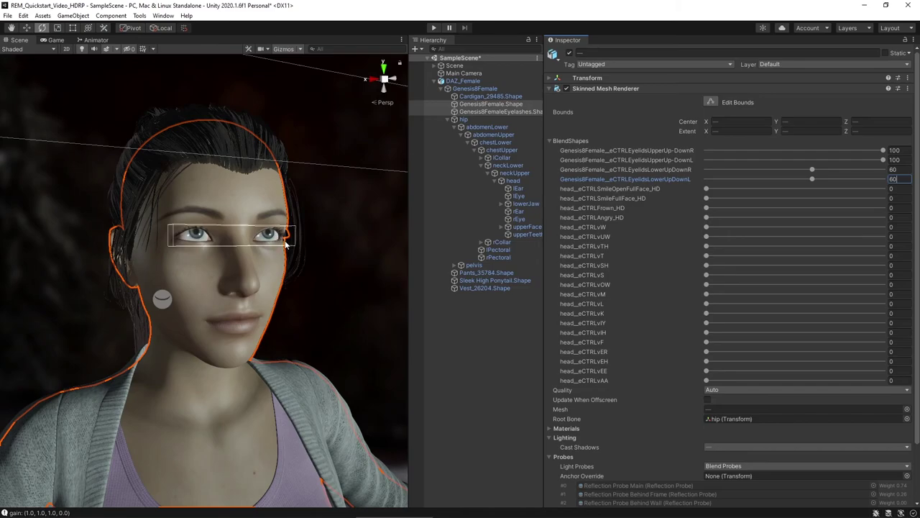
{"action": "left_click", "coordinate": [478, 80]}
Save the 'Looking up' pose and restore the eyes-open, looking-straight pose
{"action": "left_click", "coordinate": [560, 168]}
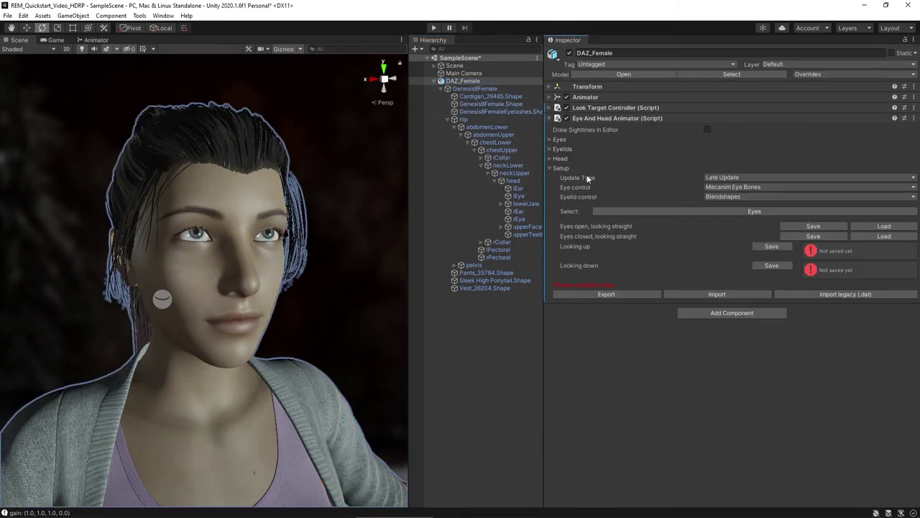
{"action": "left_click", "coordinate": [770, 246]}
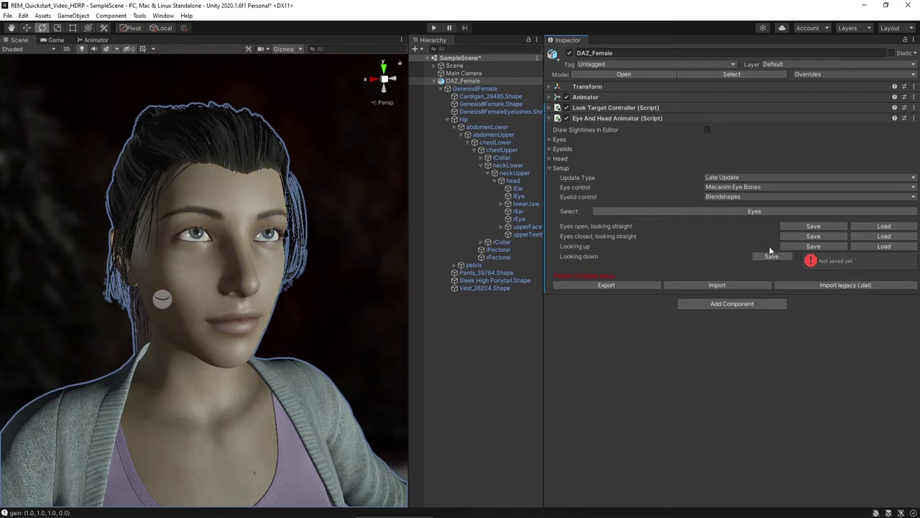
{"action": "left_click", "coordinate": [876, 226]}
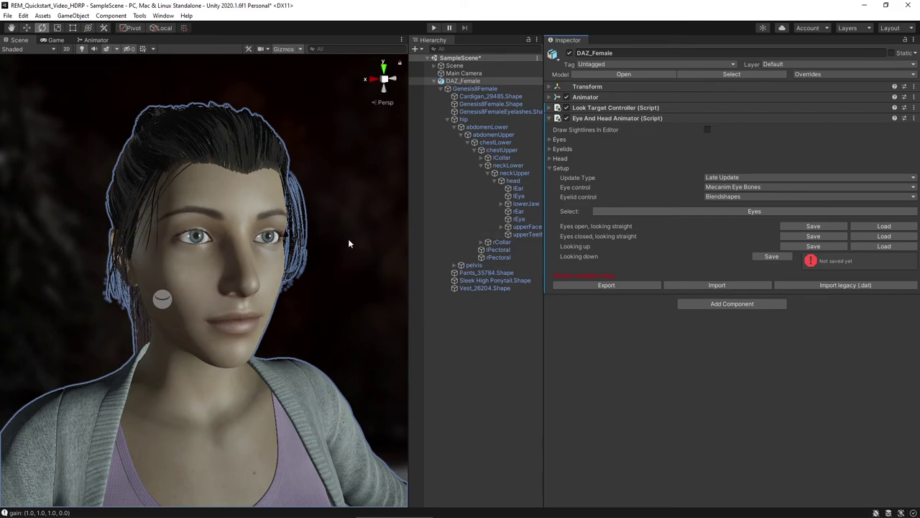
Rotate both eye bones downward and select the body and eyelash meshes
{"action": "left_click", "coordinate": [725, 211]}
{"action": "left_click_drag", "start_coordinate": [272, 210], "coordinate": [275, 217]}
{"action": "left_click", "coordinate": [491, 103]}
{"action": "left_click", "coordinate": [499, 112], "text": "ctrl"}
{"action": "left_click", "coordinate": [899, 150]}
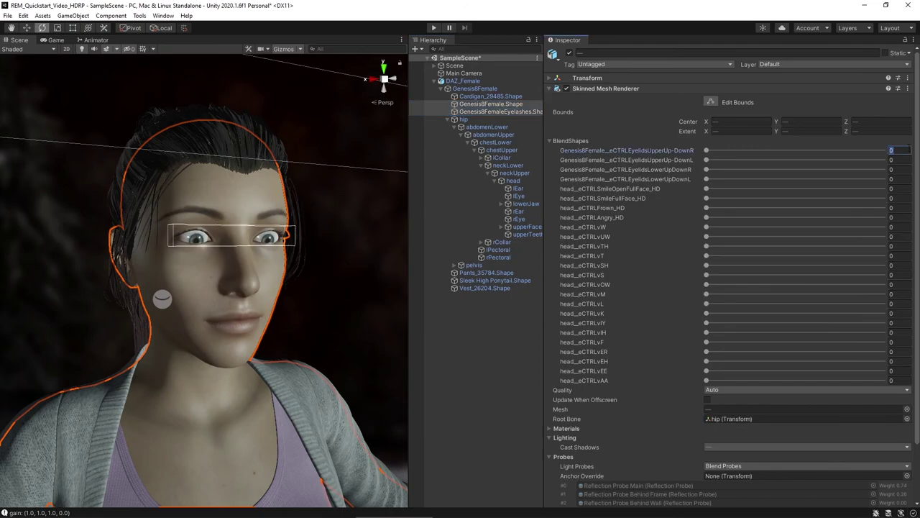
Lower the eyelids: upper-eyelid blend shapes -350, lower-eyelid blend shapes -100
{"action": "type", "text": "-350"}
{"action": "left_click", "coordinate": [898, 160]}
{"action": "type", "text": "-35"}
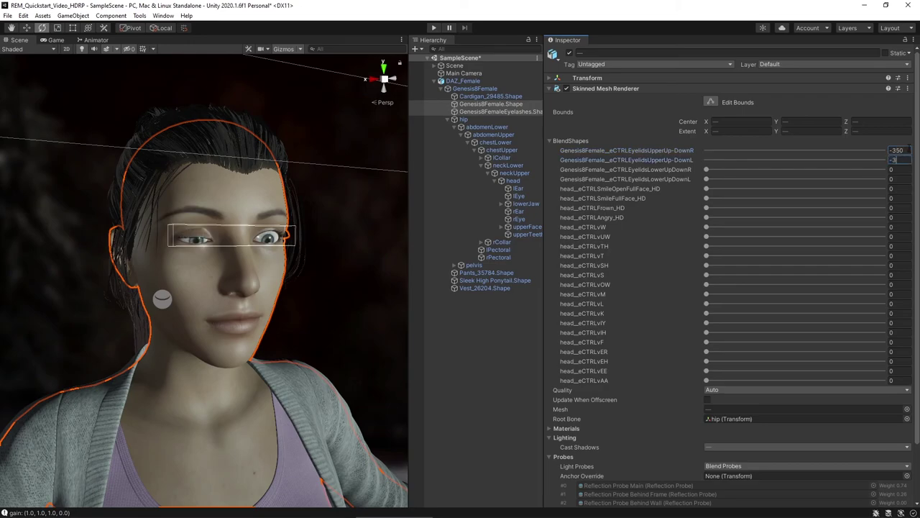
{"action": "type", "text": "0"}
{"action": "left_click", "coordinate": [898, 169]}
{"action": "type", "text": "-100"}
{"action": "left_click", "coordinate": [899, 179]}
{"action": "type", "text": "-100"}
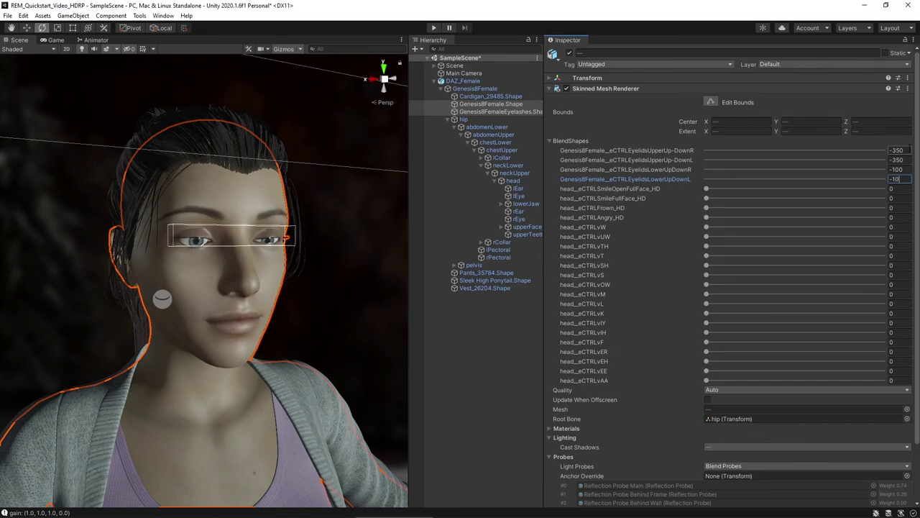
{"action": "left_click", "coordinate": [464, 81]}
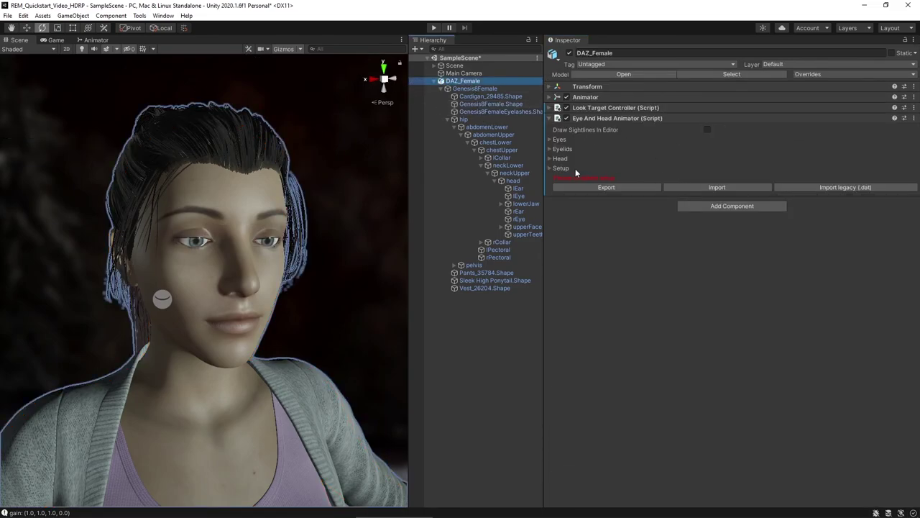
Save the 'Looking down' pose and reload 'Eyes open, looking straight'
{"action": "left_click", "coordinate": [561, 168]}
{"action": "left_click", "coordinate": [769, 257]}
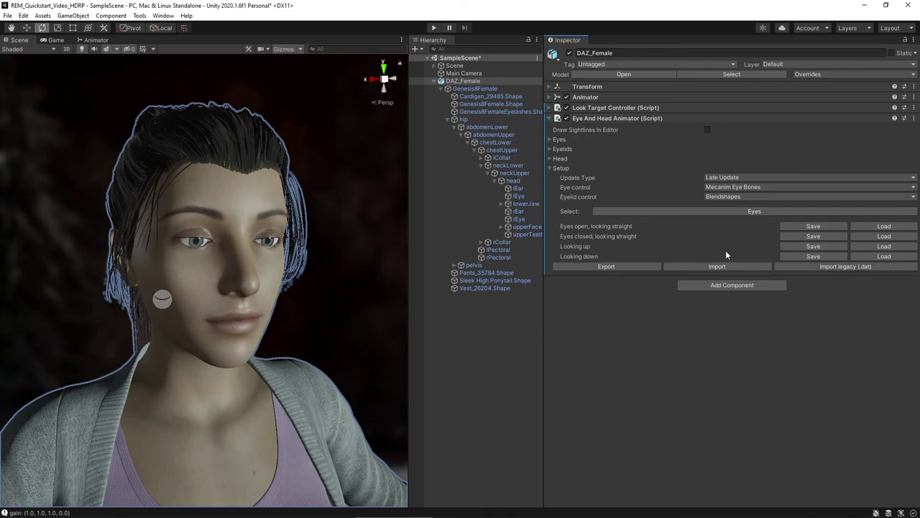
{"action": "left_click", "coordinate": [869, 225]}
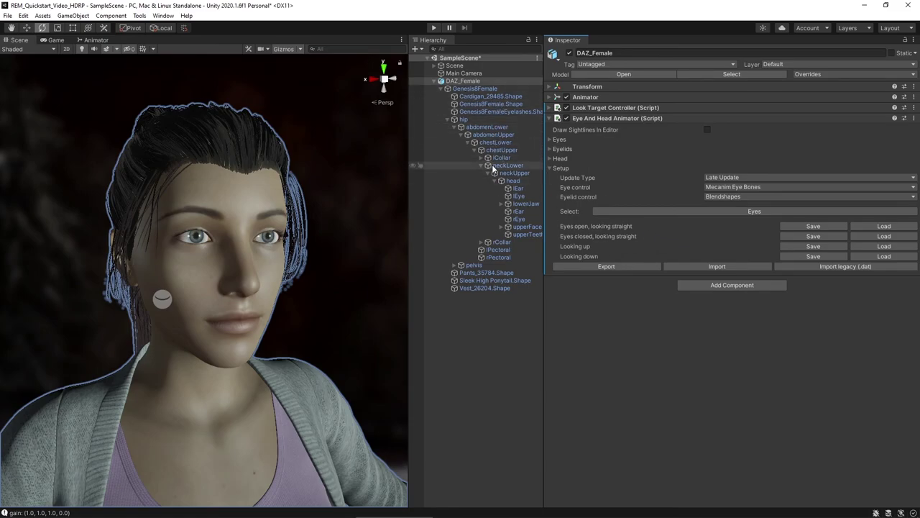
Play-test DAZ_Female's eye animation, then stop play mode
{"action": "left_click", "coordinate": [434, 27]}
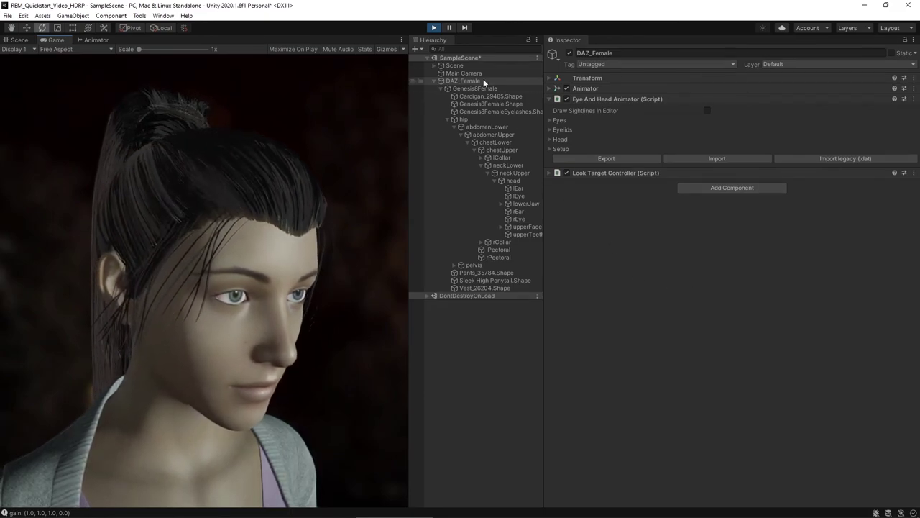
{"action": "left_click", "coordinate": [434, 28]}
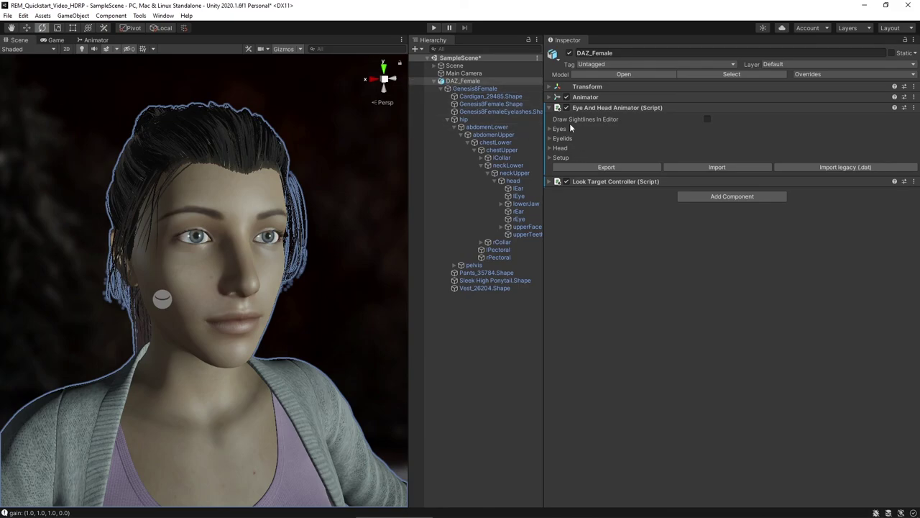
Expand and collapse the Look Target Controller and Eyes foldouts to review their settings
{"action": "left_click", "coordinate": [550, 182]}
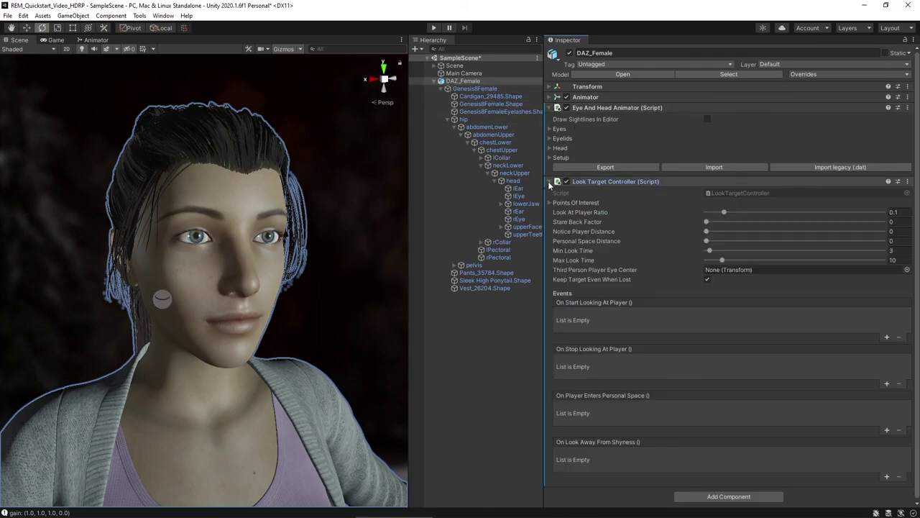
{"action": "left_click", "coordinate": [550, 181]}
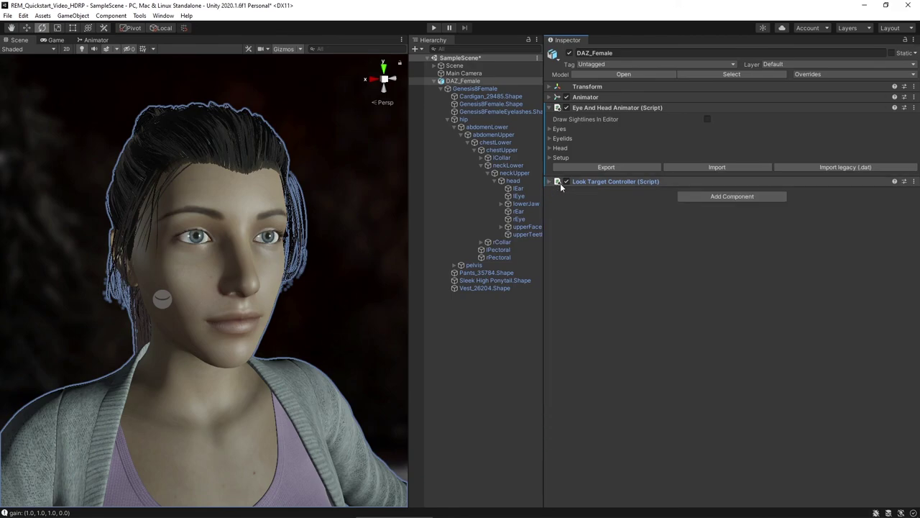
{"action": "left_click", "coordinate": [550, 128]}
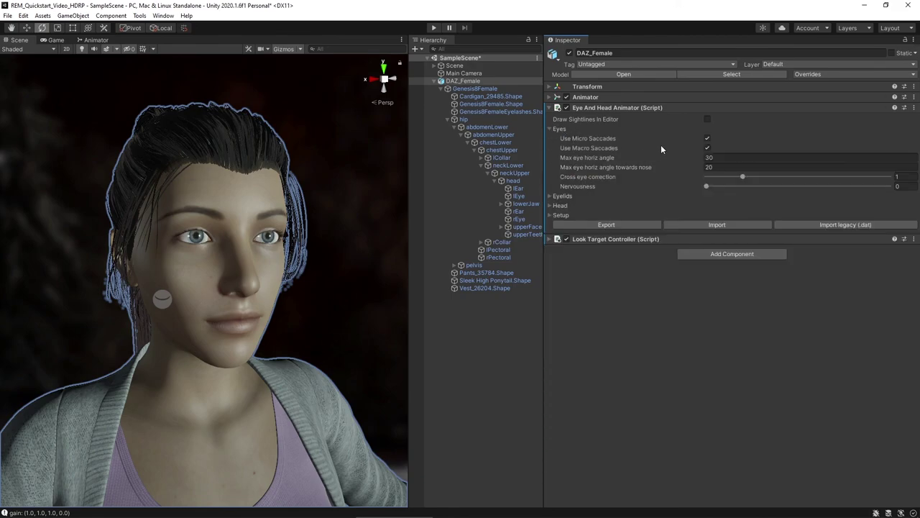
{"action": "left_click", "coordinate": [550, 130]}
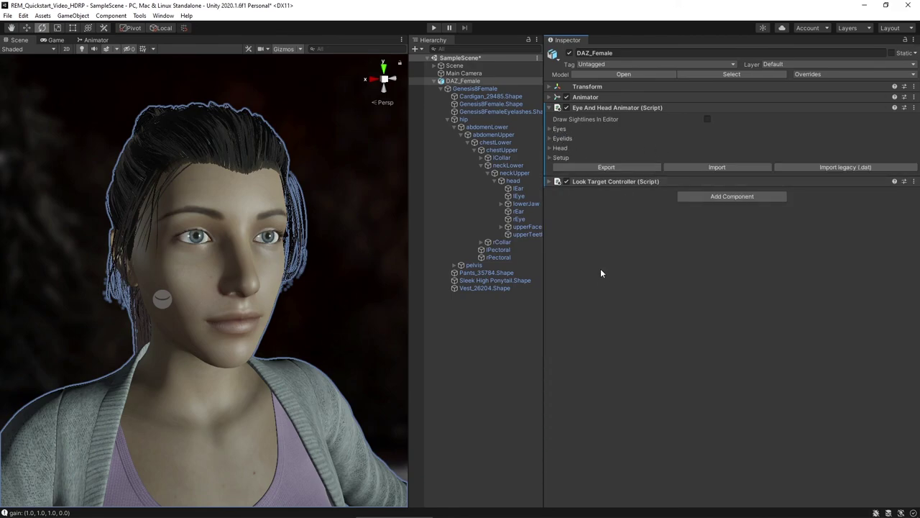